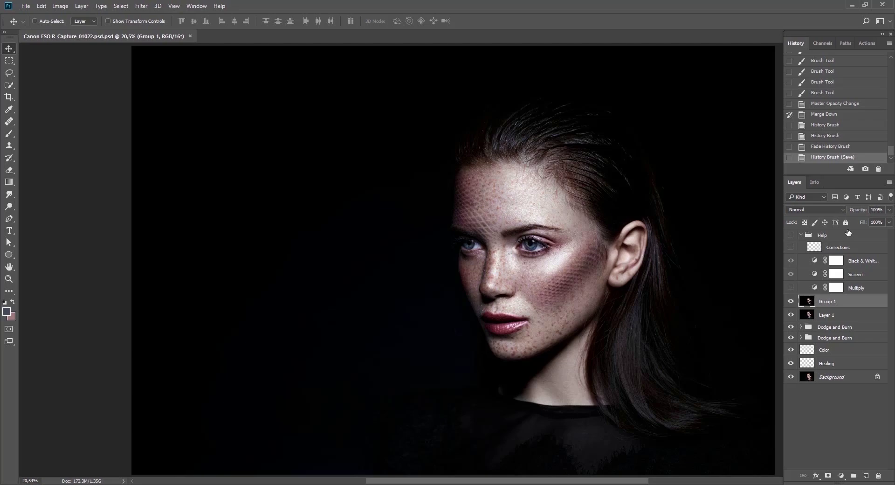
Step: Compare the red, green and blue channels, and copy the blue channel into a new layer above Group 1
key(ctrl+3)
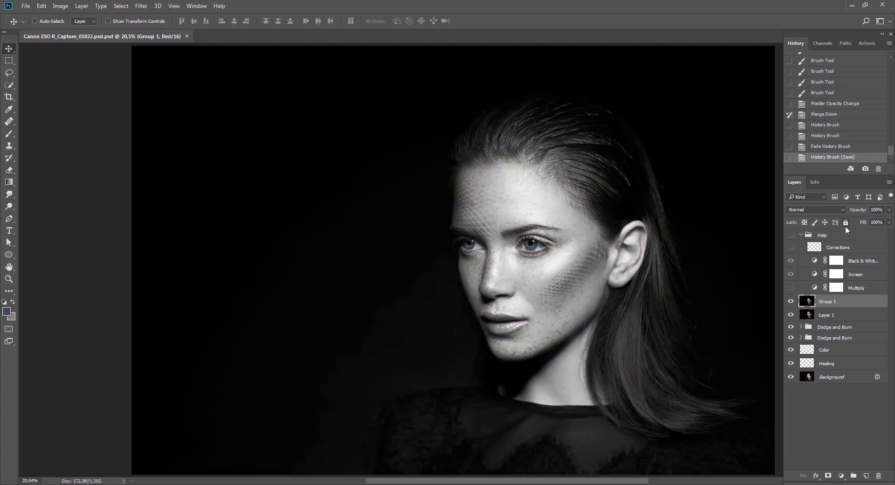
key(ctrl+4)
key(ctrl+5)
key(ctrl)
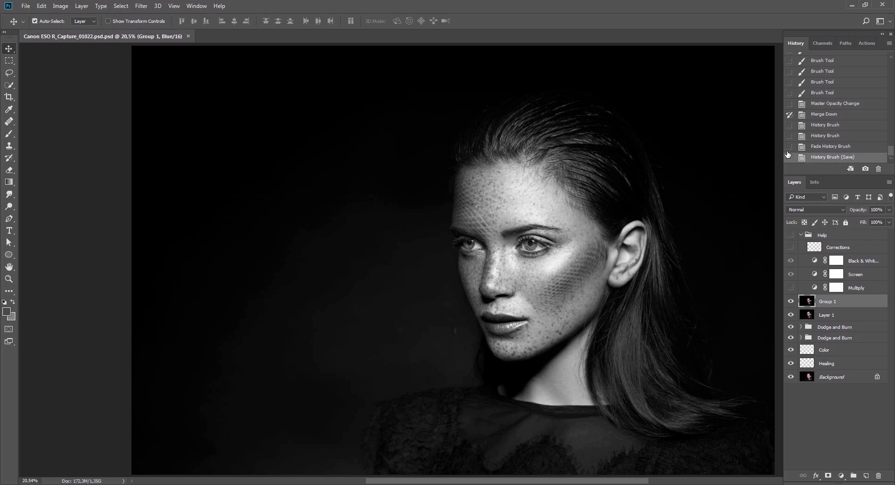
key(ctrl+a)
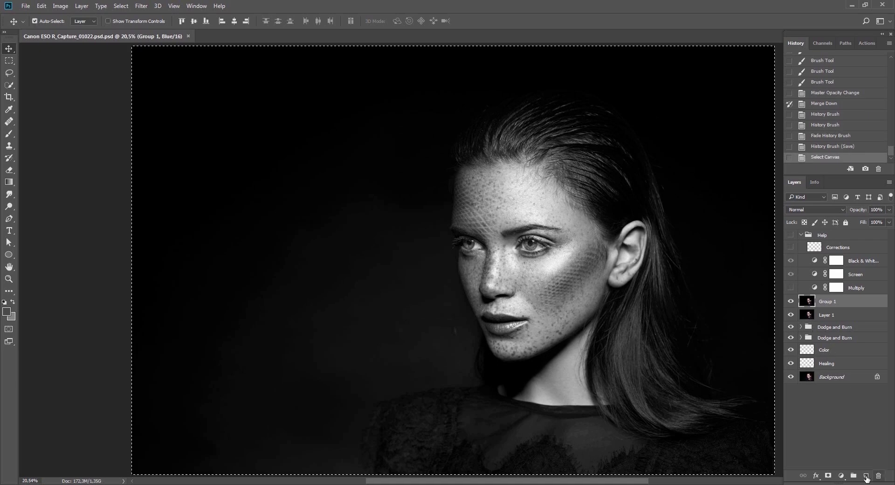
click(865, 476)
key(ctrl+v)
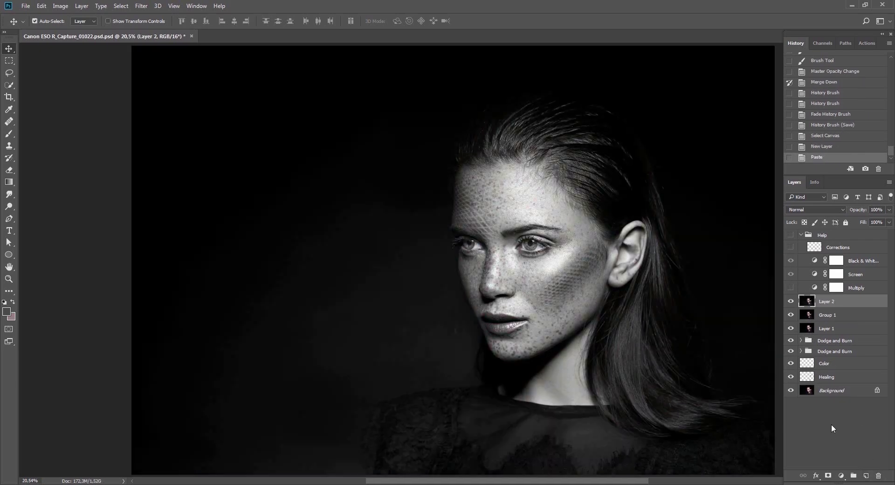
mouse_move(583, 419)
mouse_down()
mouse_move(501, 400)
mouse_move(566, 417)
mouse_up()
Step: Darken the pasted black-and-white layer with a Curves adjustment, bowing the RGB curve slightly from a single point in the shadows
click(61, 6)
mouse_move(116, 29)
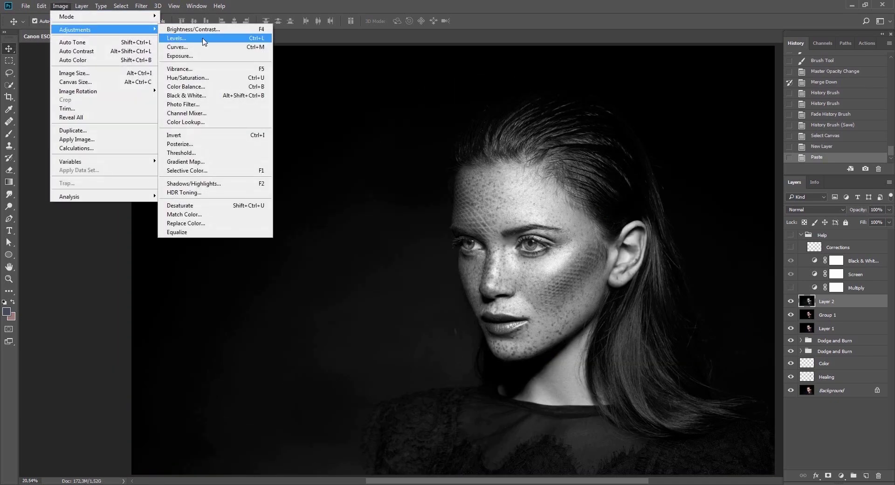
click(225, 50)
drag(150, 345, 148, 340)
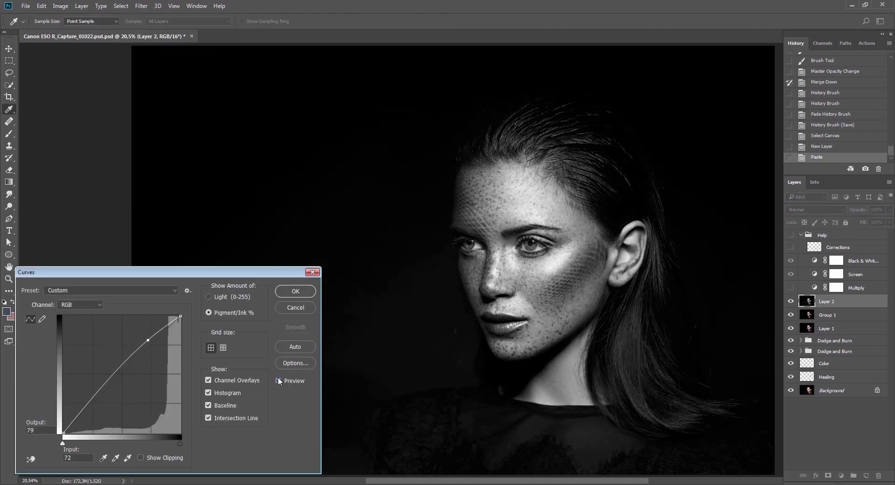
click(279, 380)
drag(150, 339, 150, 337)
click(281, 380)
click(281, 380)
click(295, 291)
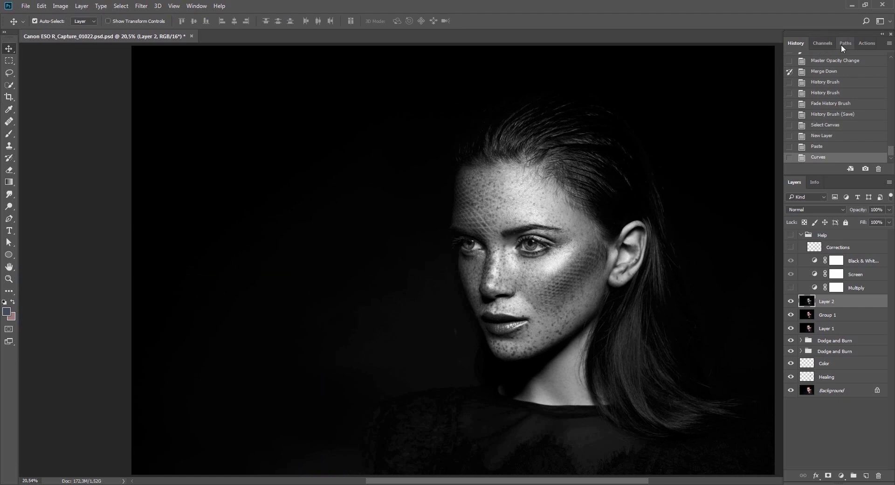
Step: Load the Light2 channel as a selection and create a Curves adjustment layer masked by it above Layer 2
click(822, 43)
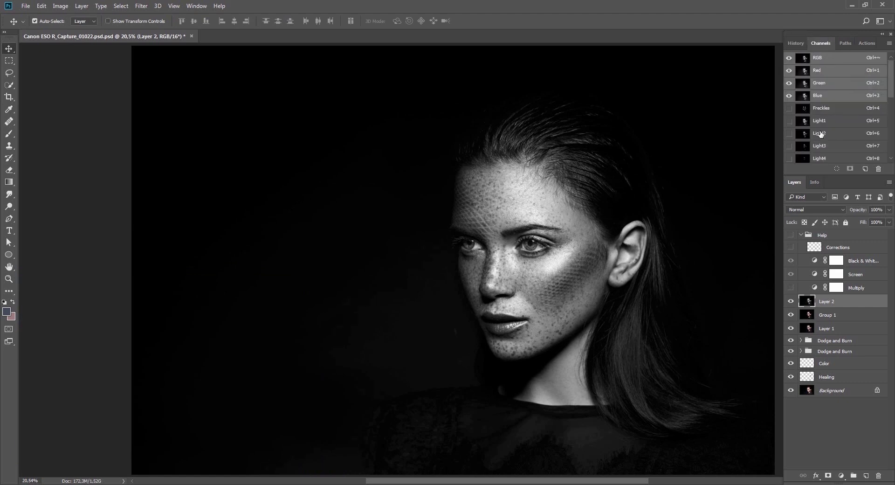
scroll(826, 109, down, 1)
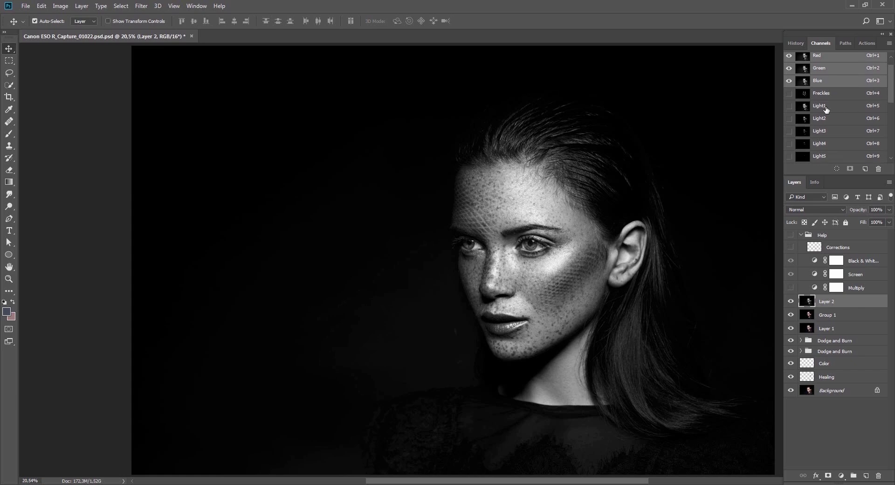
click(801, 122)
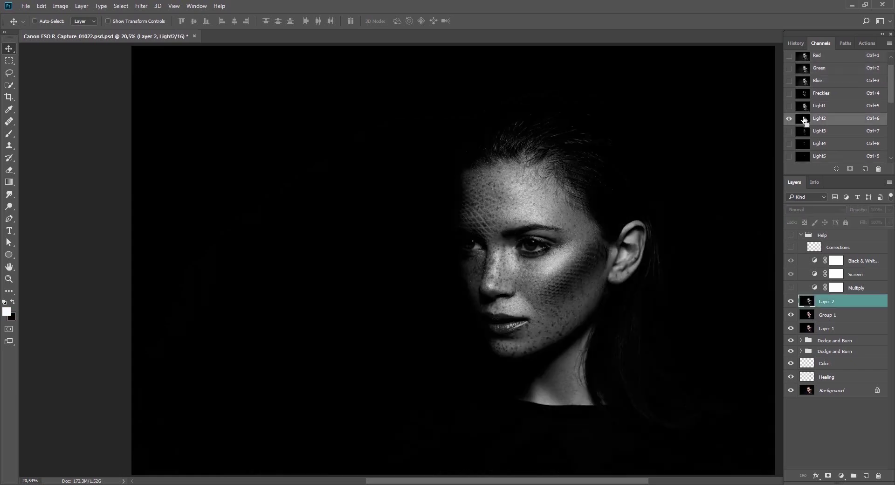
ctrl+click(802, 120)
click(841, 476)
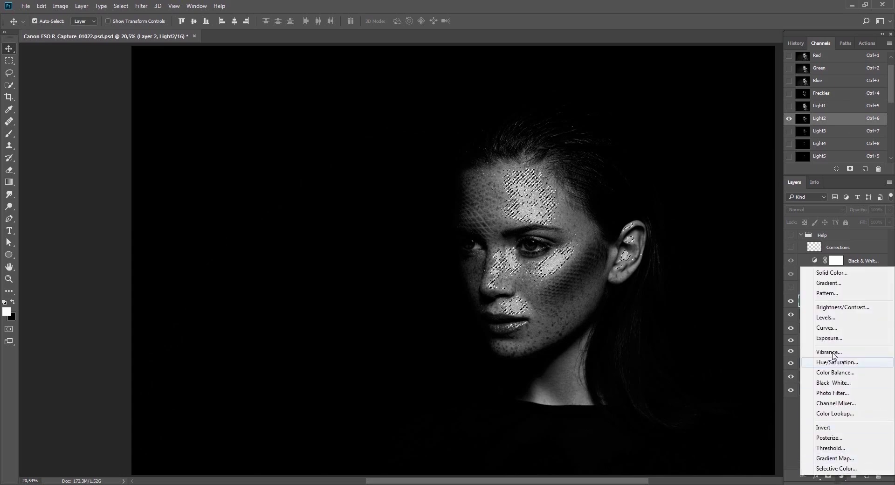
click(834, 329)
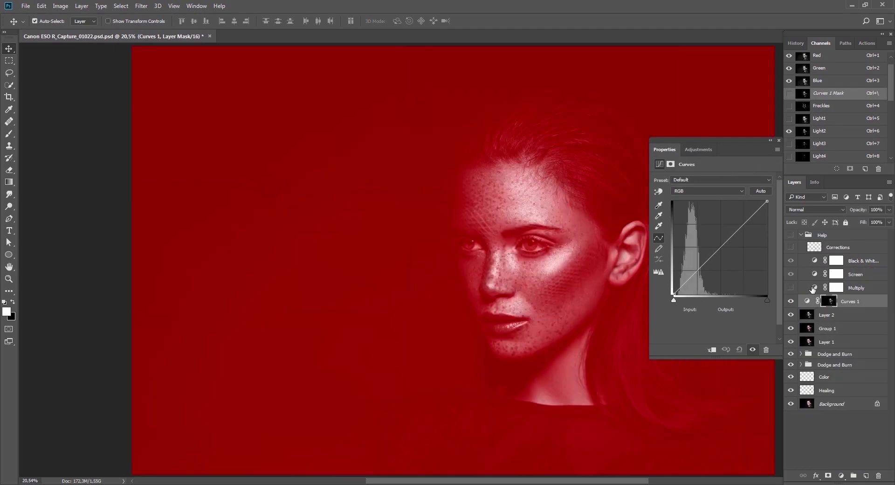
Step: Clear the red channel overlay, set the Curves 1 layer to Multiply blending, and compare the image with and without it
click(809, 317)
click(810, 304)
click(830, 302)
key(backslash)
click(807, 301)
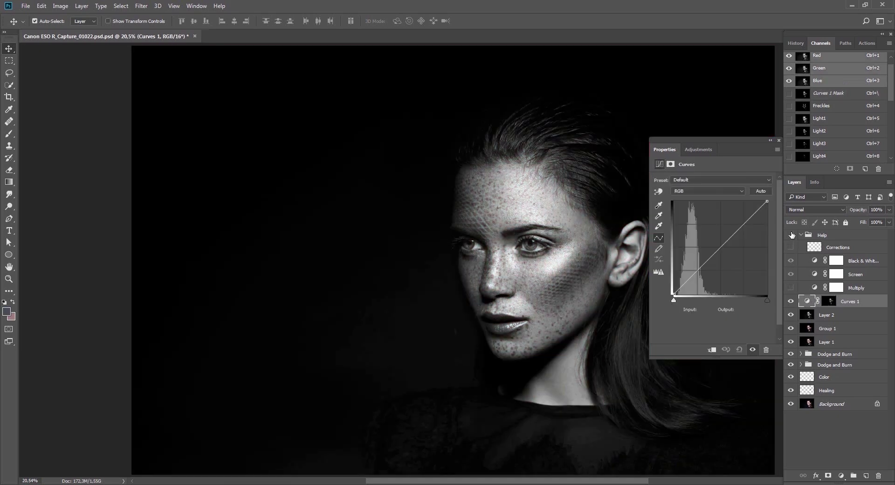
click(779, 141)
click(815, 209)
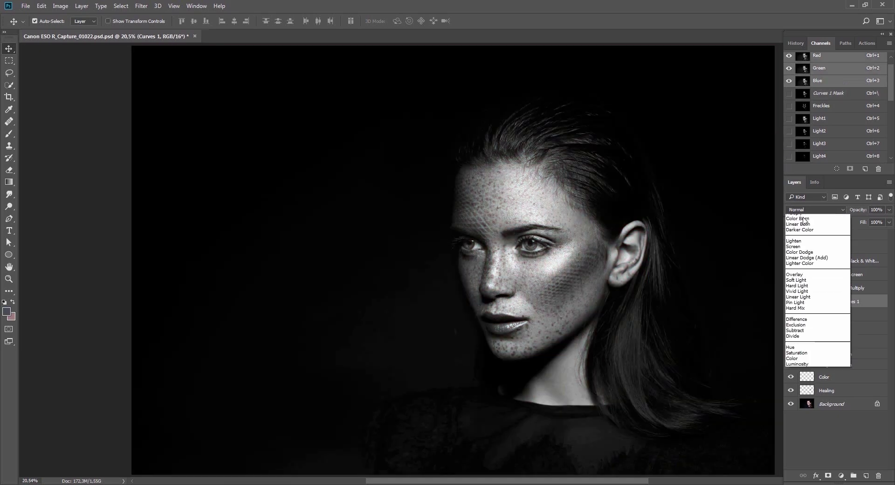
click(802, 244)
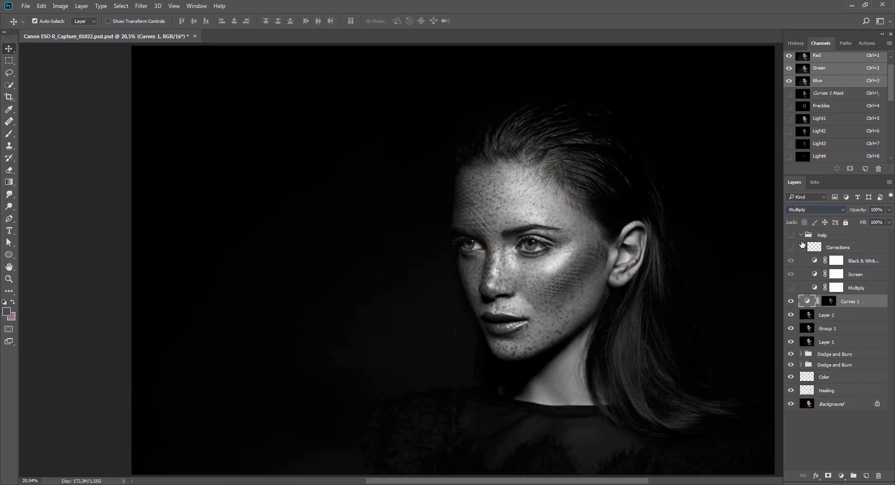
click(791, 302)
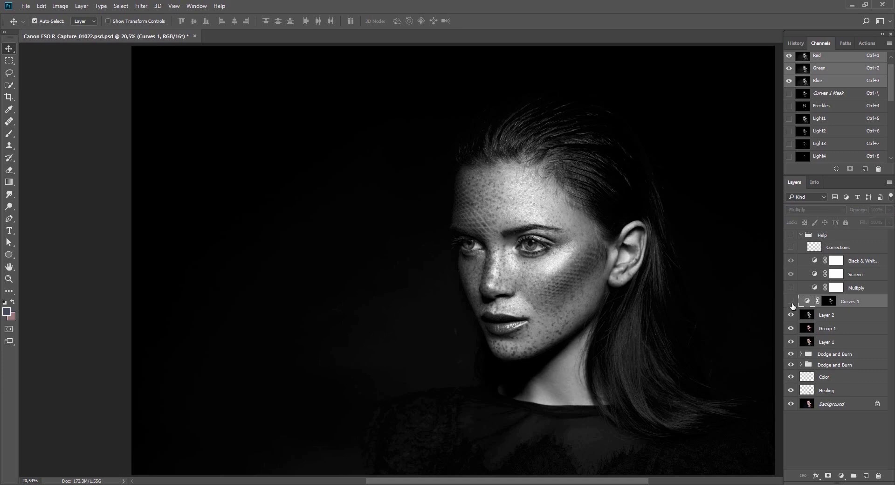
click(791, 301)
Step: Group the Curves layer under a black mask and paint white over the forehead and nose, fading the last stroke to 30%
key(ctrl+g)
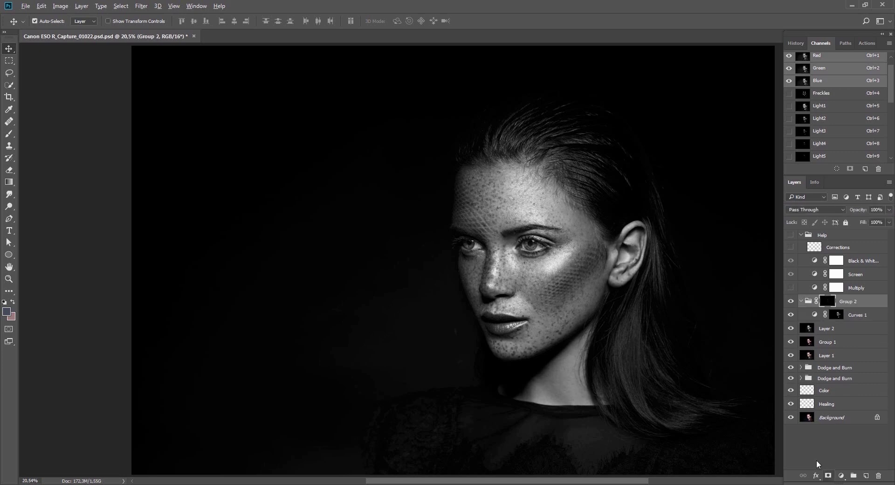
key(b)
mouse_move(492, 196)
mouse_down()
mouse_move(515, 196)
mouse_move(563, 158)
mouse_move(480, 196)
mouse_move(496, 208)
mouse_move(516, 166)
mouse_up()
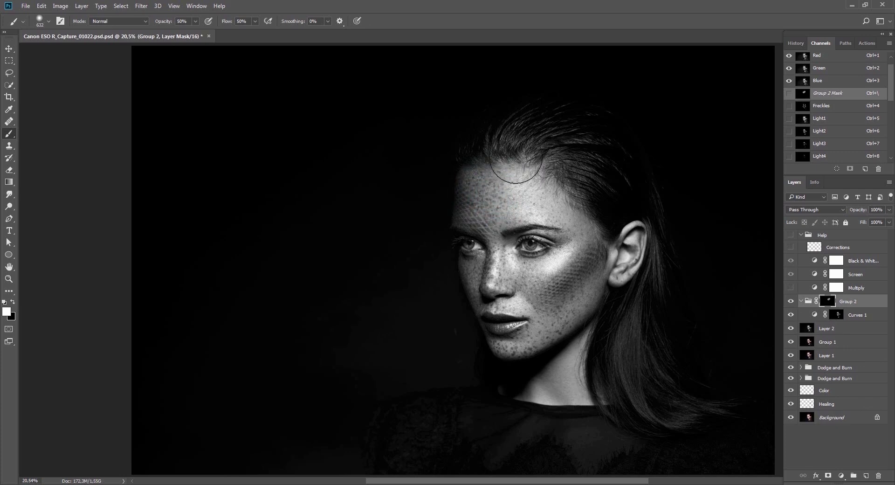
alt+right_click(516, 210)
mouse_move(506, 251)
mouse_down()
mouse_move(501, 240)
mouse_move(494, 301)
mouse_up()
key(ctrl+shift+f)
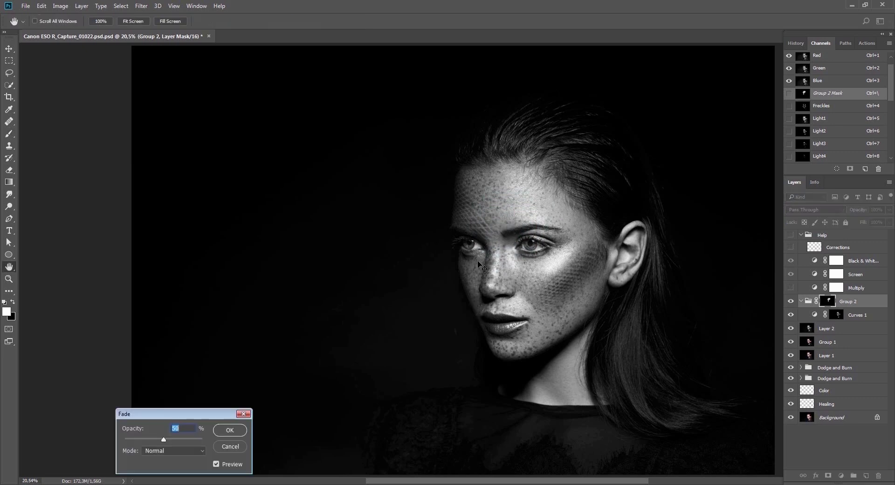
text(30)
key(Return)
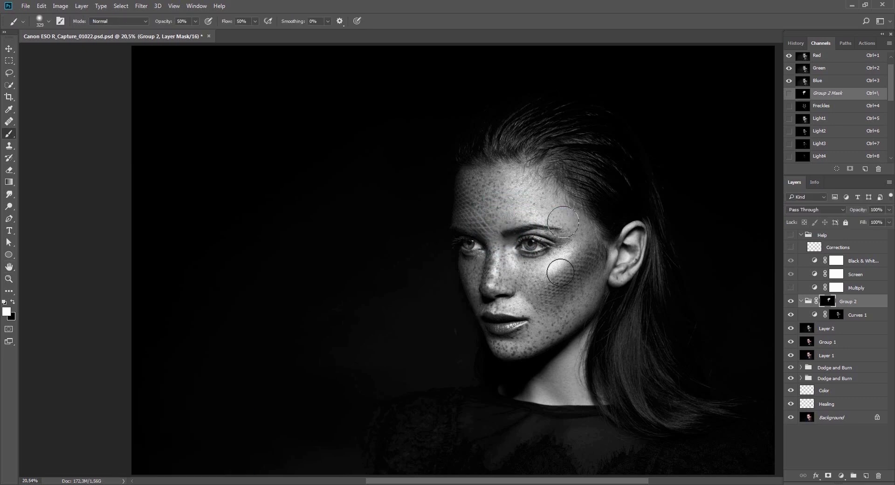
Step: Paint white on the Group 2 mask over the bright cheek area and fade the brush stroke to 20%
drag(578, 247, 559, 279)
key(ctrl+shift+f)
text(20)
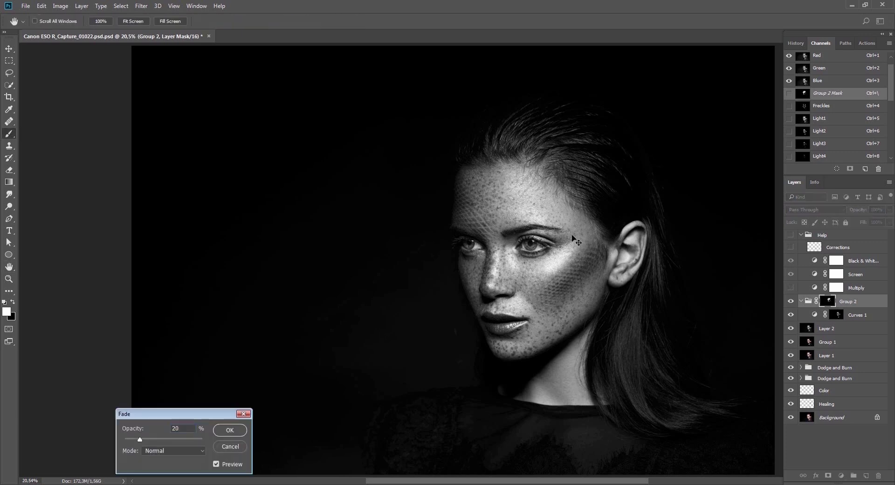
key(Return)
key(ctrl+shift+f)
text(20)
key(Return)
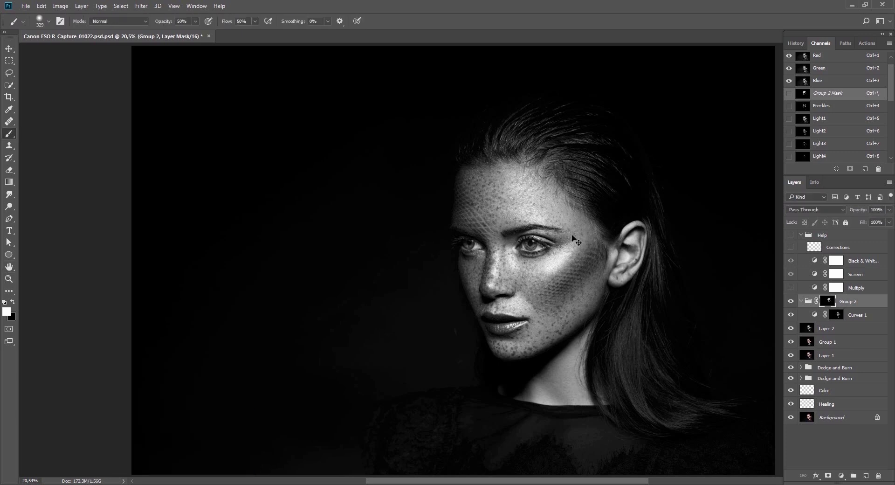
Step: Compare the image with and without Group 2, and merge the group with the black-and-white layer
key(v)
click(791, 302)
click(791, 302)
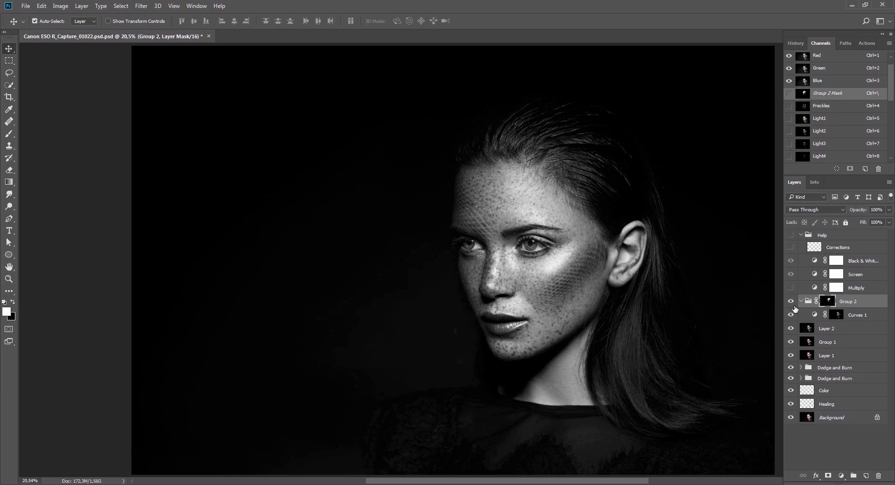
key(ctrl+e)
click(791, 302)
click(791, 302)
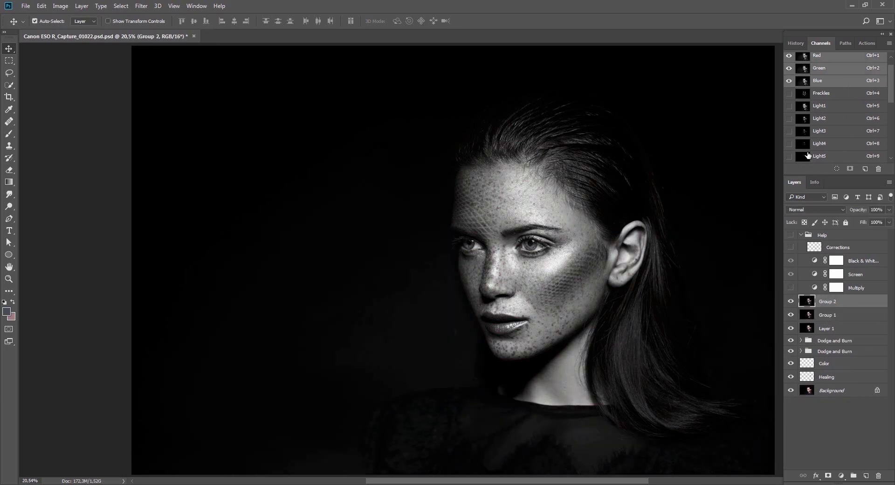
Step: Load the Light2 channel as a selection, invert it, and create a Curves adjustment layer masked by it
scroll(805, 140, down, 1)
click(805, 117)
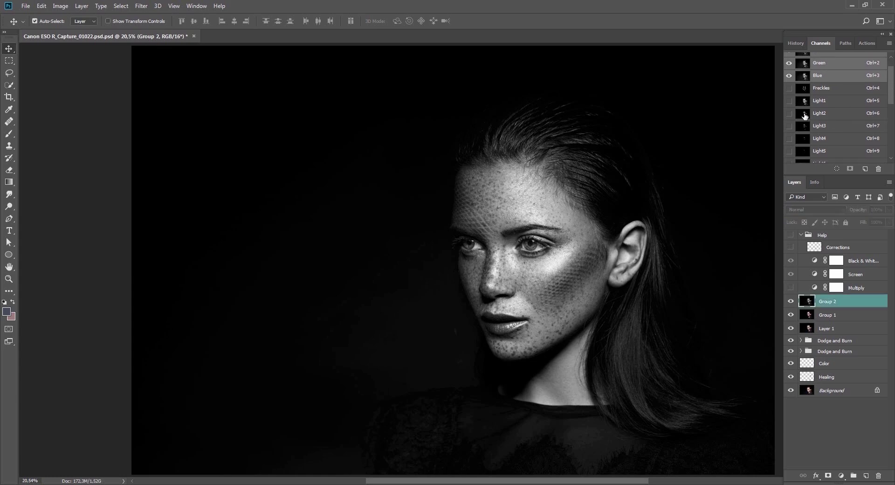
ctrl+click(805, 117)
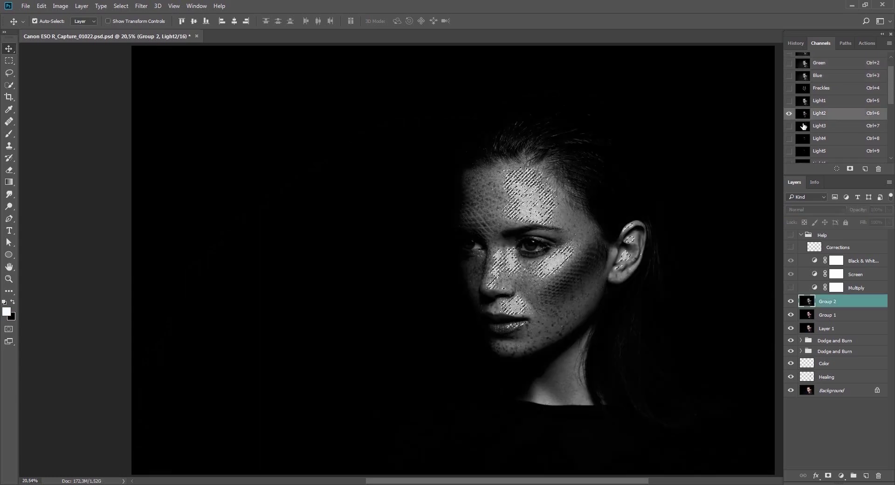
click(120, 5)
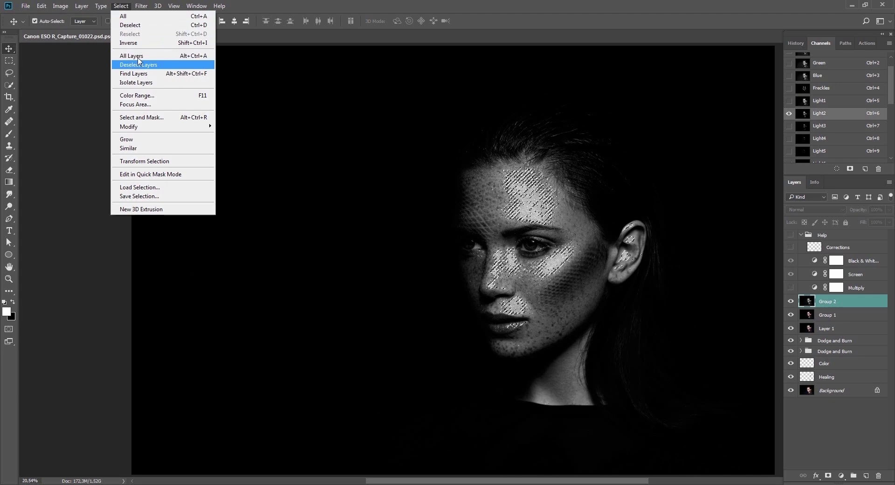
click(135, 44)
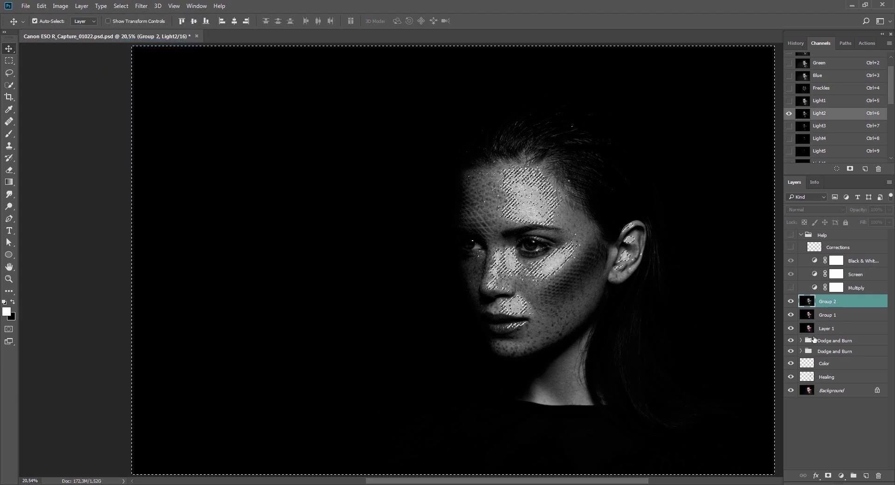
click(841, 475)
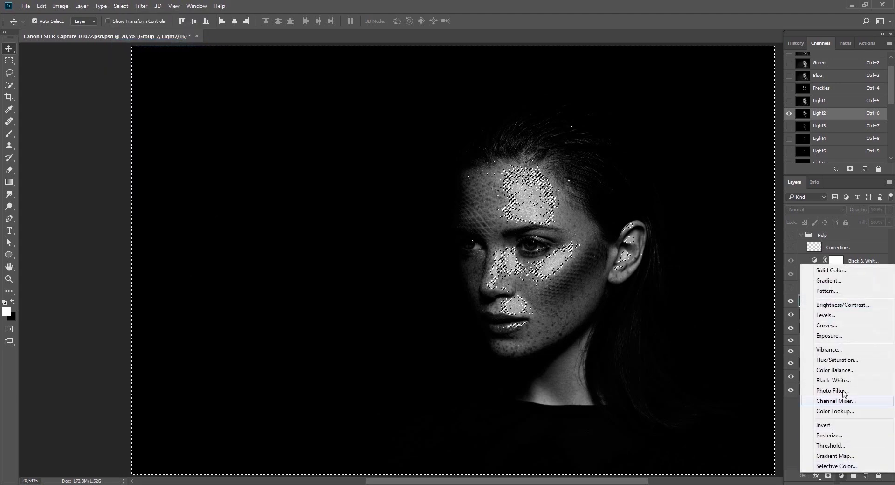
click(834, 325)
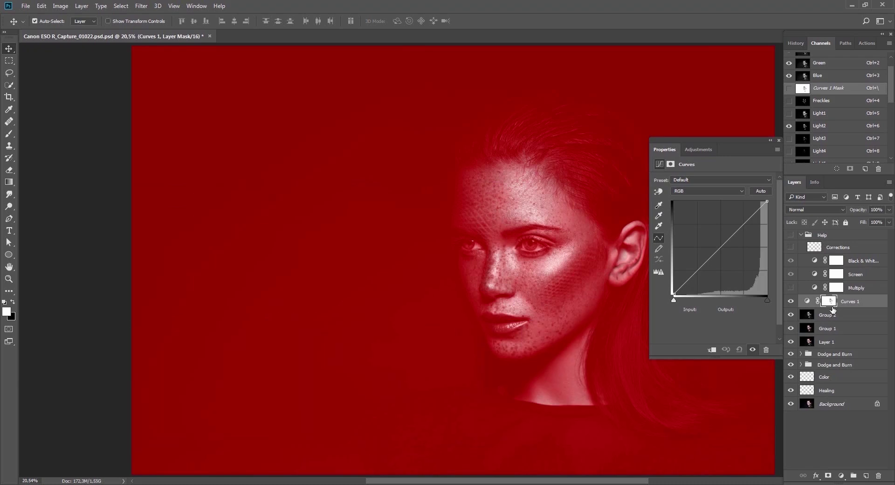
Step: Clear the red channel overlay and set the new Curves 1 layer to Multiply blending at 22% opacity
click(823, 315)
click(829, 302)
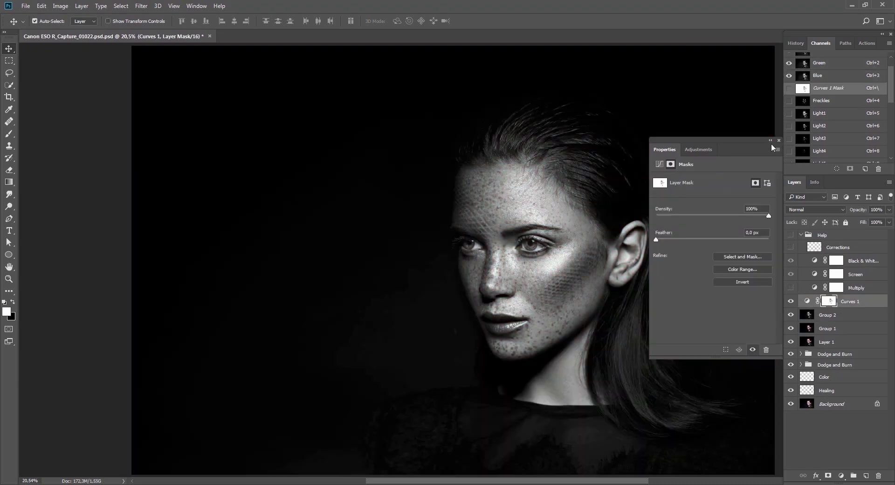
click(779, 140)
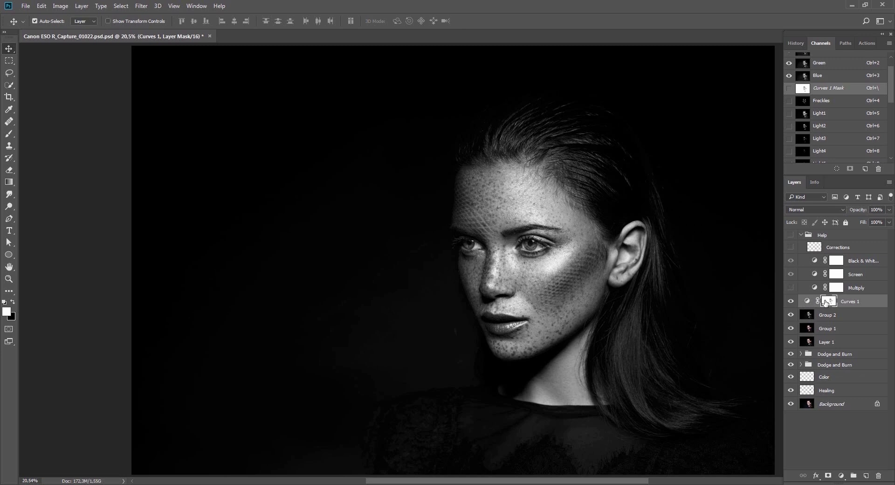
click(808, 302)
click(815, 209)
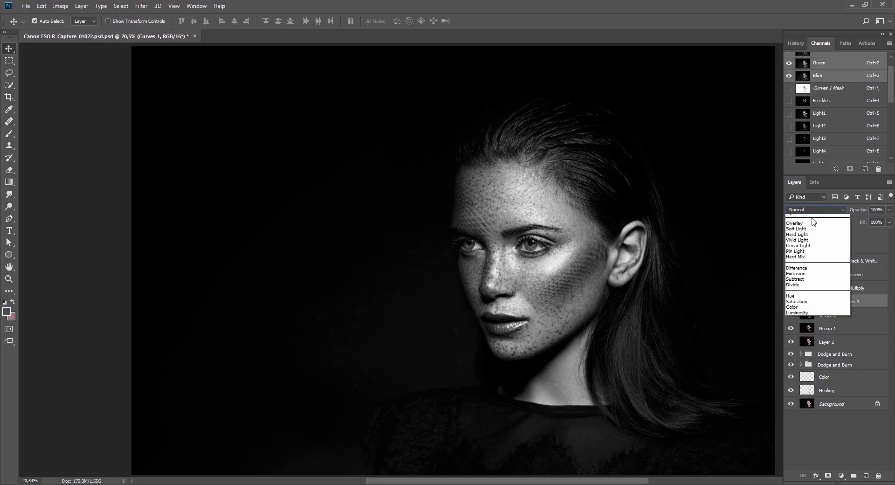
click(809, 239)
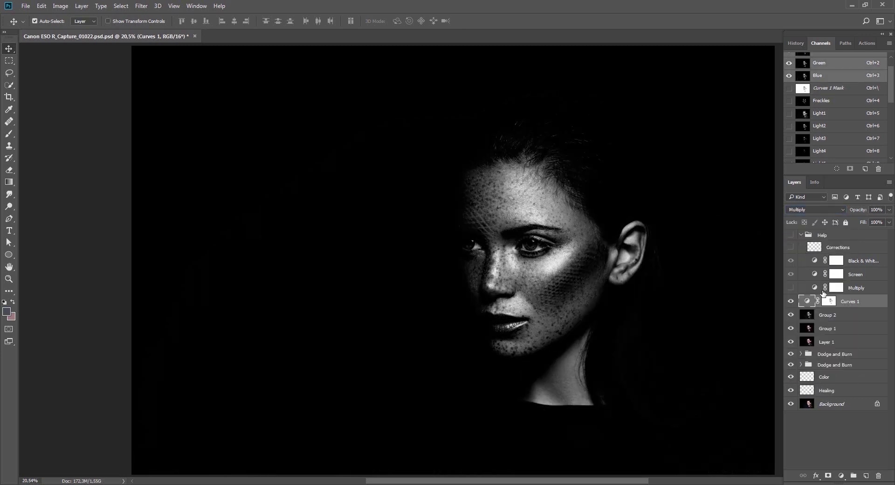
drag(857, 209, 827, 209)
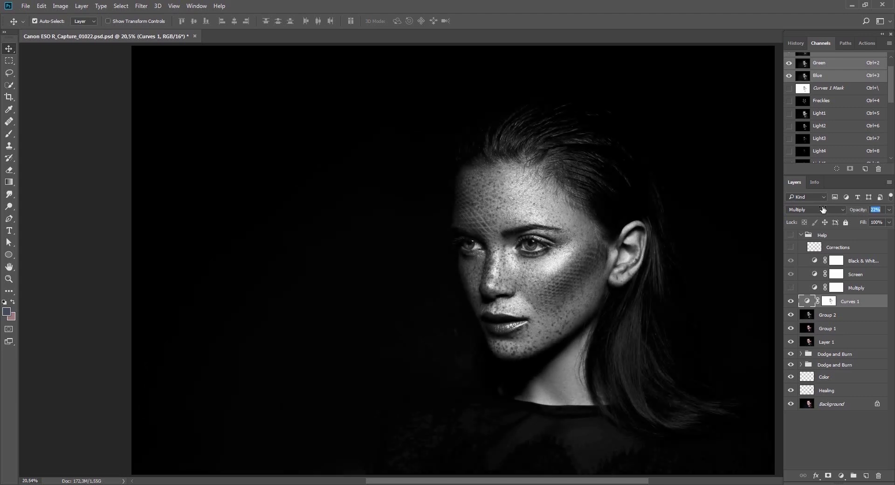
Step: Compare the image with and without the Curves 1 layer, and delete that layer
click(791, 301)
click(791, 301)
click(791, 301)
click(791, 301)
drag(777, 312, 625, 319)
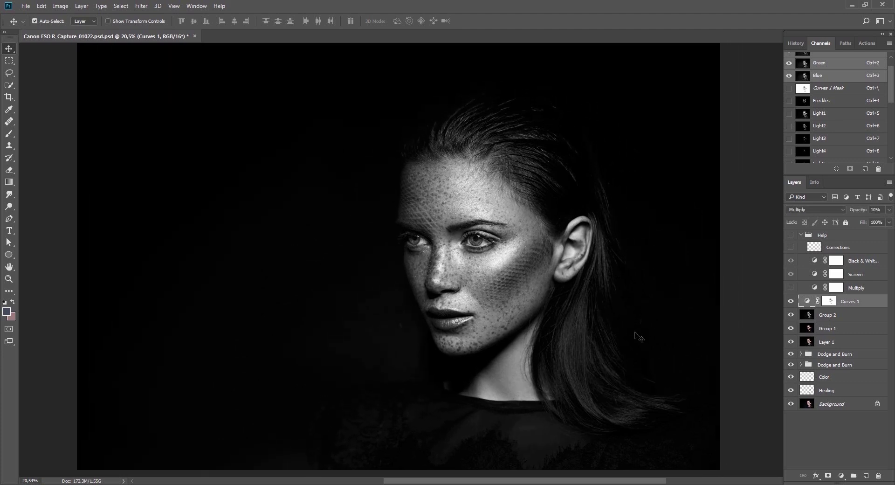
key(b)
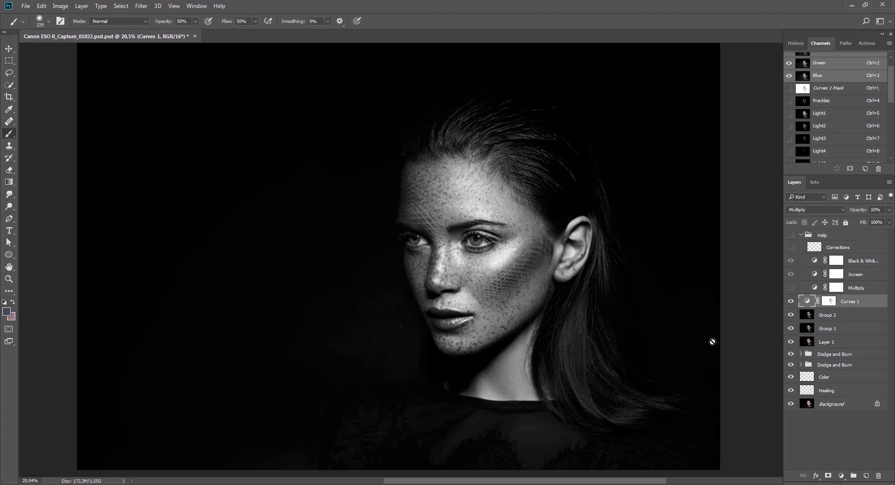
click(791, 302)
key(Delete)
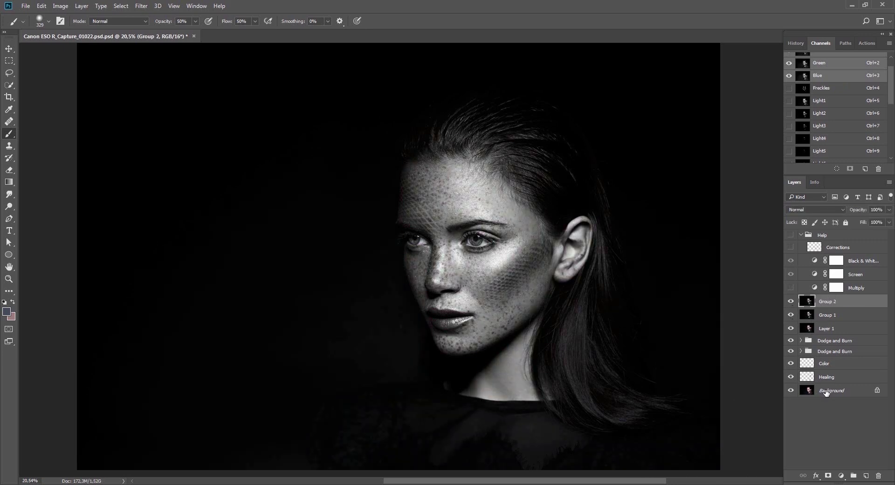
Step: Add a new Dodge and Burn group above Group 2 and target its Burn mask with default white and black colors
click(825, 391)
key(F2)
mouse_move(829, 390)
mouse_down()
mouse_move(827, 303)
mouse_move(817, 306)
mouse_up()
click(802, 300)
click(836, 312)
key(d)
Step: Paint white on the Burn mask along the shaded cheek edge and chin at 30% opacity and 2% flow
key(3)
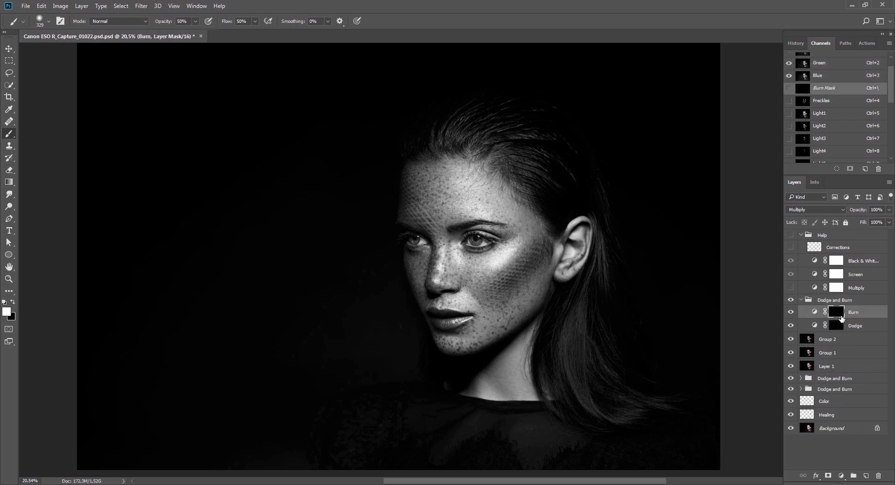
key(shift+0)
key(shift+2)
key(bracketleft)
key(bracketleft)
key(bracketleft)
key(bracketleft)
key(bracketleft)
drag(421, 293, 425, 302)
alt+right_click(418, 302)
drag(440, 341, 448, 350)
Step: Continue burning around the cheek beside the ear and the adjacent hair with a resized brush
key(bracketright)
key(bracketright)
key(bracketright)
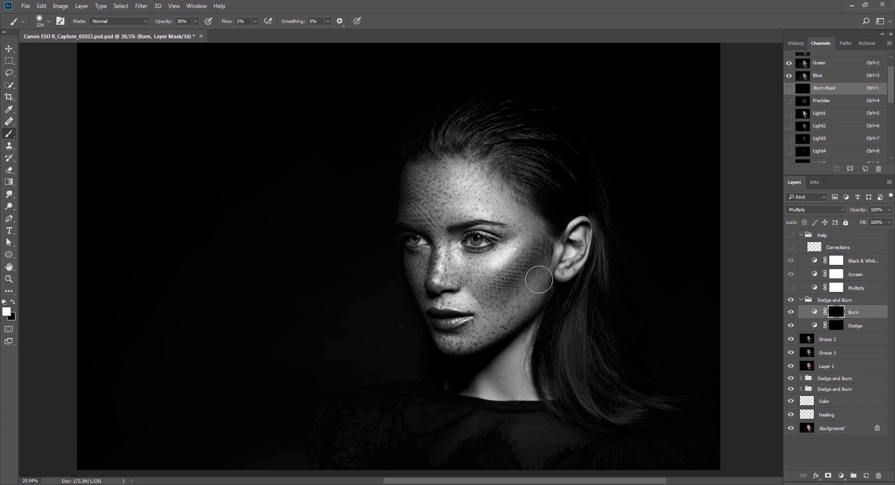
alt+right_click(573, 292)
alt+right_click(595, 265)
Step: Paint white on the Dodge mask over the hair highlights and neck with a smaller brush
key(alt+bracketleft)
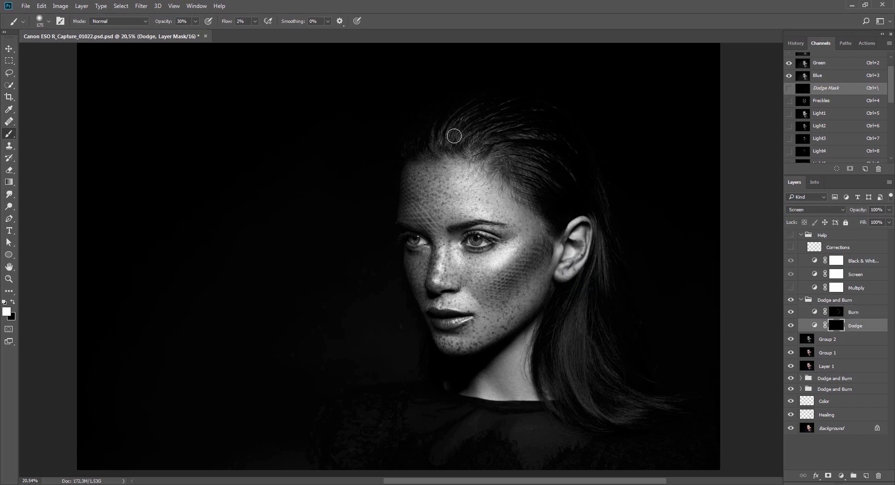
key(bracketleft)
key(bracketleft)
key(bracketleft)
key(bracketleft)
key(bracketleft)
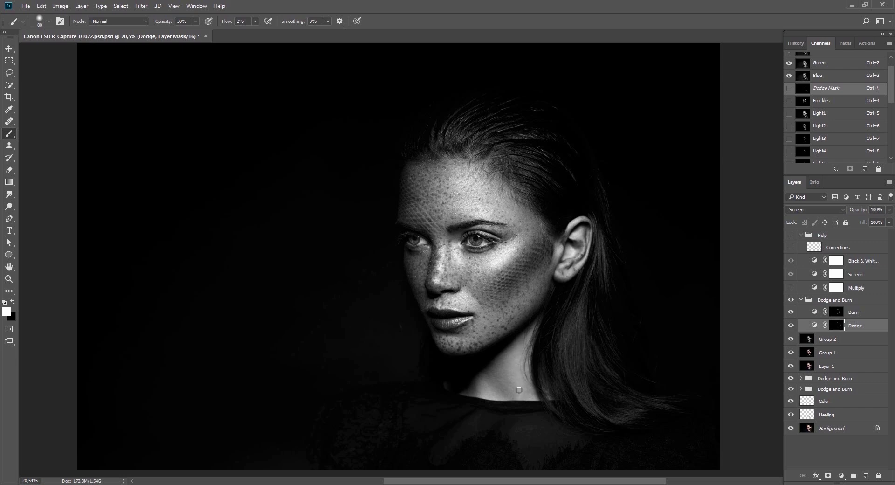
Step: Refine the neck on the Burn and Dodge masks, check the Dodge layer's effect, and set a black brush to 40% opacity and flow
click(838, 312)
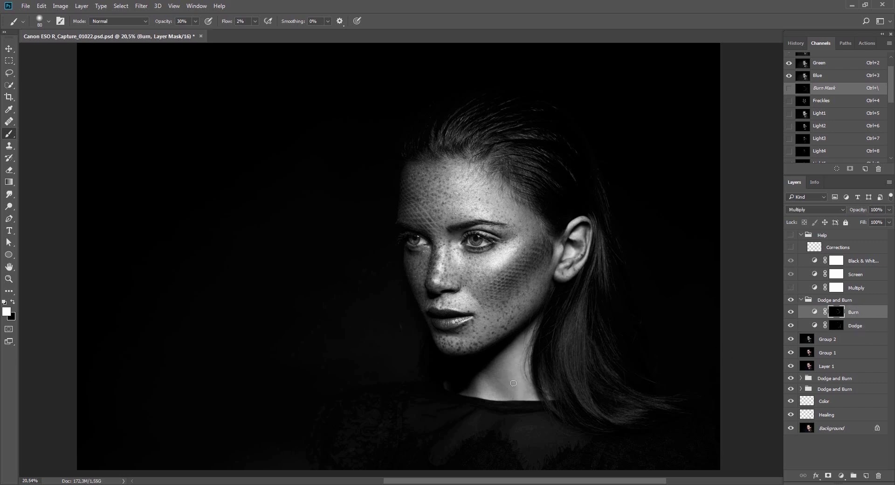
key(x)
click(834, 327)
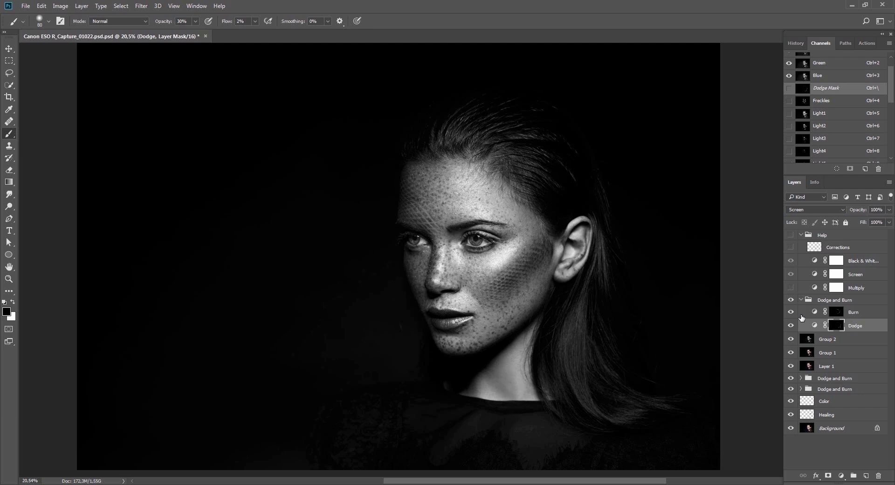
click(792, 325)
click(791, 326)
alt+drag(510, 408, 526, 409)
key(4)
key(shift+4)
Step: Paint black on the Burn mask to reduce the darkening around the chin and nose
click(836, 313)
alt+right_click(512, 311)
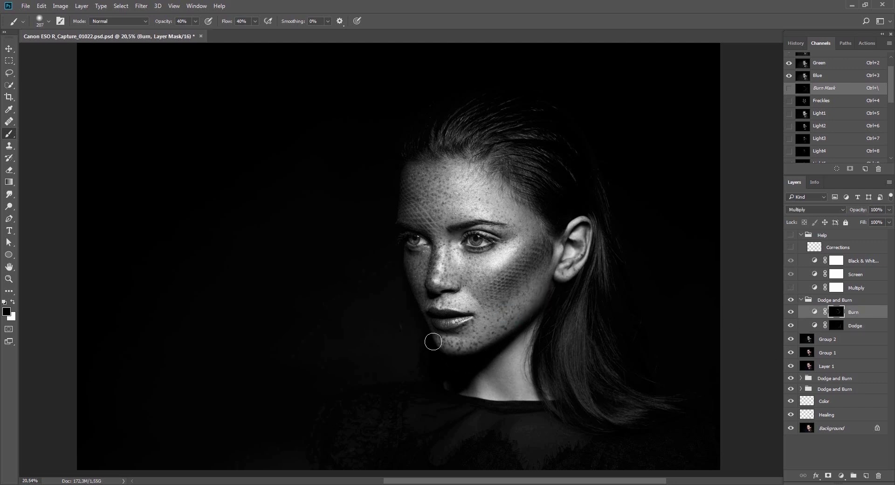
alt+right_click(452, 283)
Step: Rotate the canvas, paint white on the Dodge mask around the nearer eye, and fade the brush stroke
click(834, 326)
key(x)
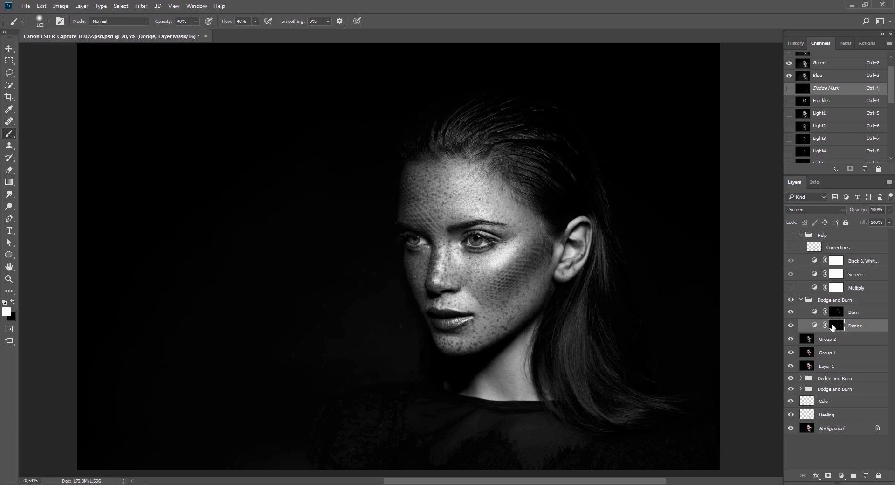
key(r)
drag(658, 286, 536, 191)
alt+right_click(459, 213)
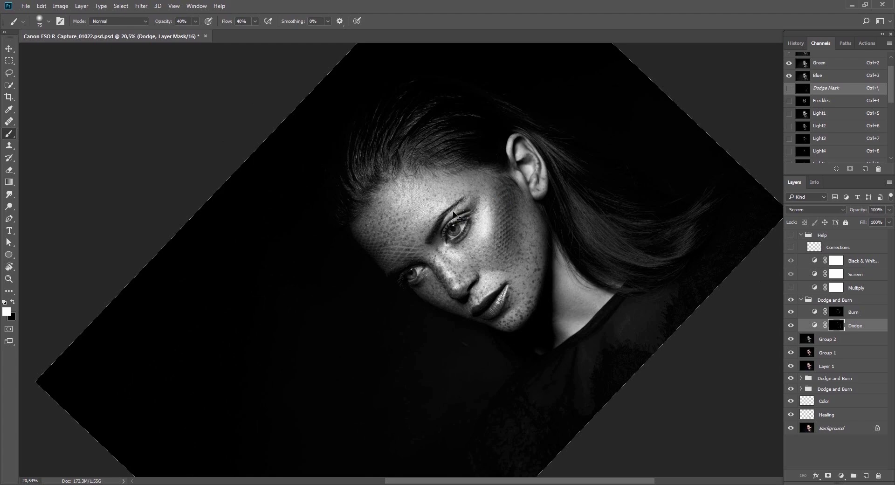
key(ctrl+shift+f)
text(2)
key(Return)
alt+right_click(487, 212)
Step: Paint white on the Burn mask near the ear, reset the canvas rotation, and compare the image without the Dodge and Burn group
click(835, 312)
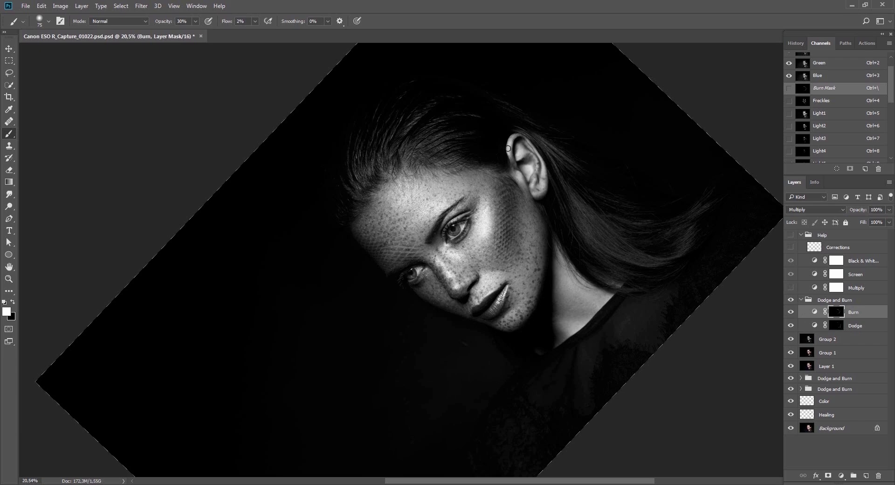
key(Escape)
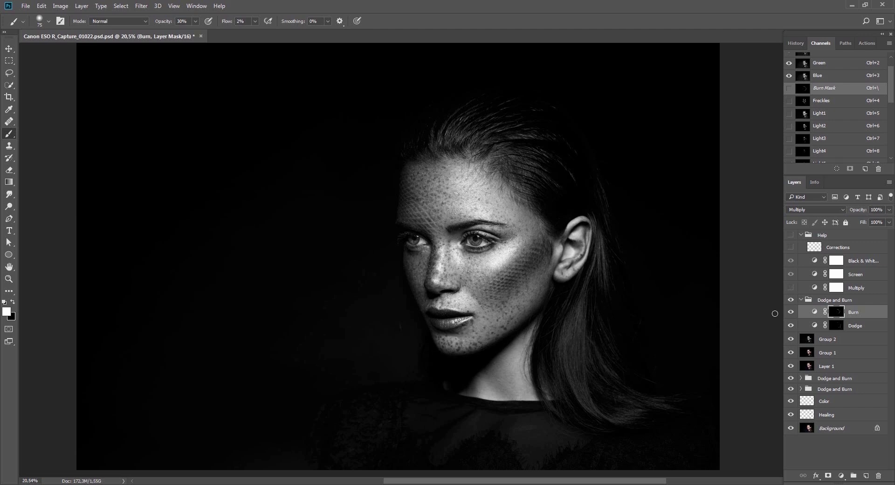
click(791, 299)
click(791, 301)
mouse_move(676, 300)
mouse_down()
mouse_move(649, 273)
mouse_move(648, 295)
mouse_move(670, 295)
mouse_up()
Step: Paint white on the Dodge mask along the hair in a rotated view, fade the stroke to 40%, and reset the rotation
click(836, 326)
key(z)
key(r)
mouse_move(670, 296)
mouse_down()
mouse_move(669, 318)
mouse_move(606, 373)
mouse_up()
drag(569, 256, 562, 259)
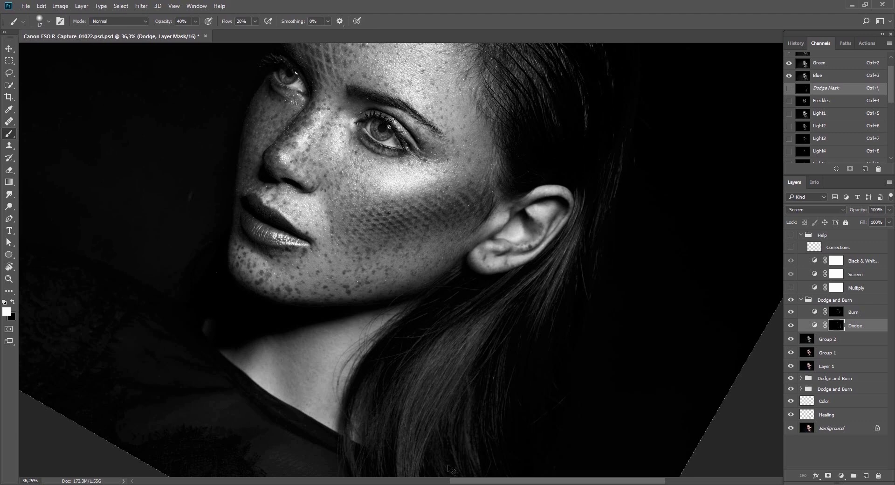
key(ctrl+shift+f)
text(40)
key(Return)
key(Escape)
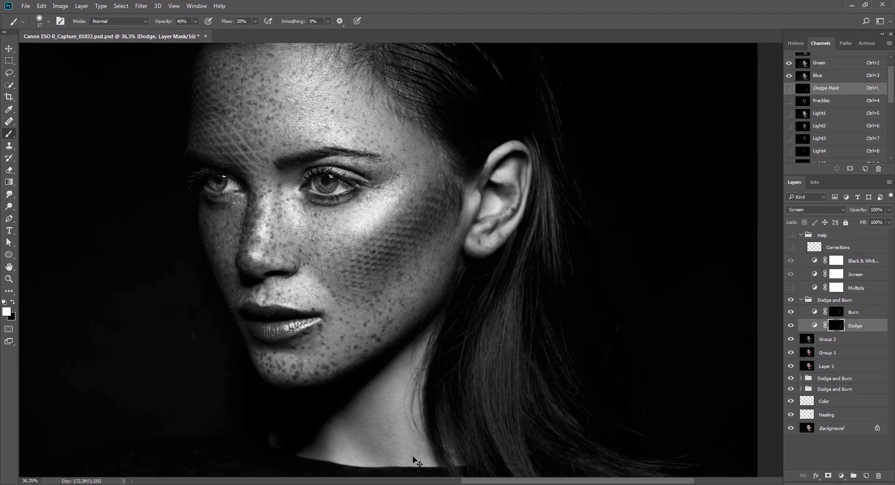
Step: Dodge more hair strands at 30% opacity and 4% flow, and compare the image with and without the Dodge and Burn group
scroll(519, 289, down, 2)
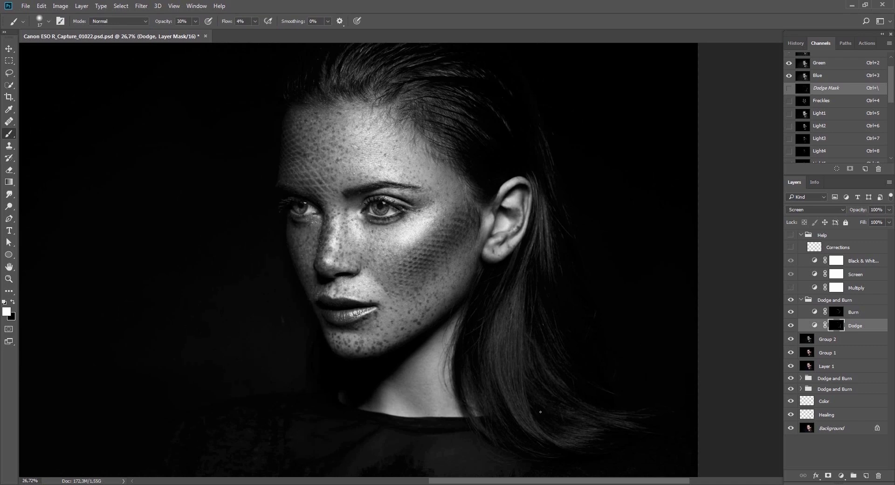
drag(499, 229, 493, 273)
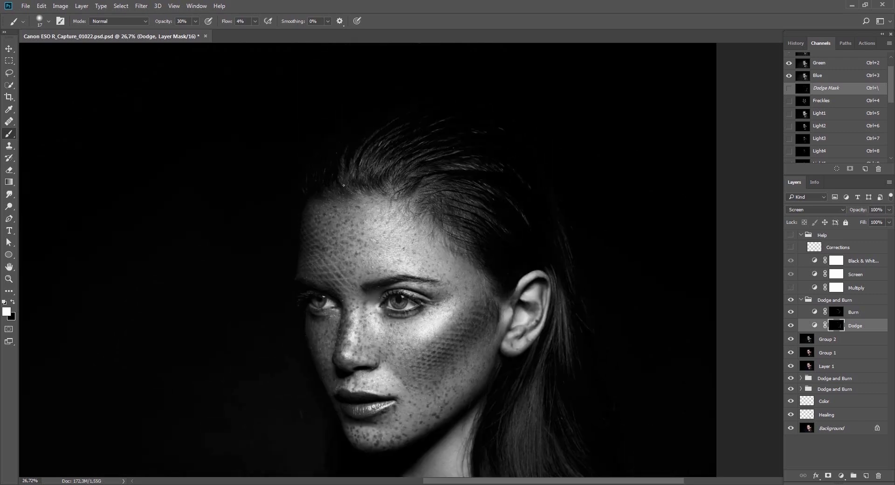
drag(568, 282, 534, 182)
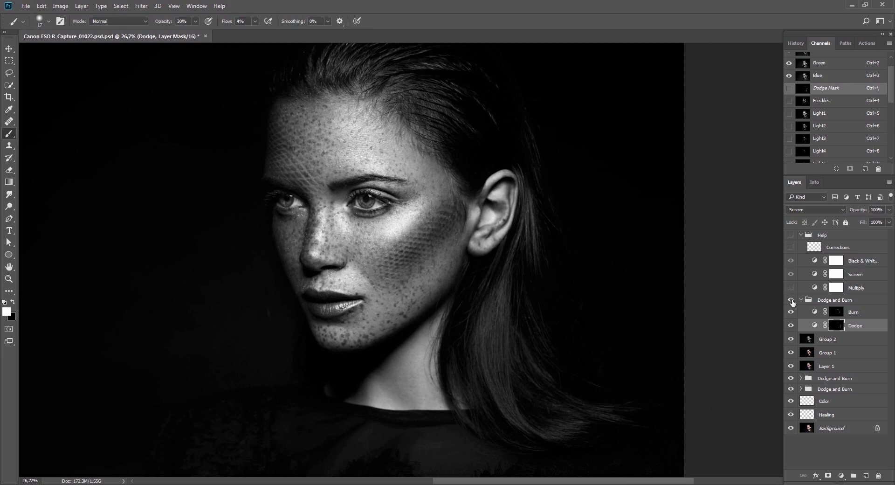
click(791, 300)
click(791, 300)
click(792, 300)
click(791, 300)
key(ctrl+0)
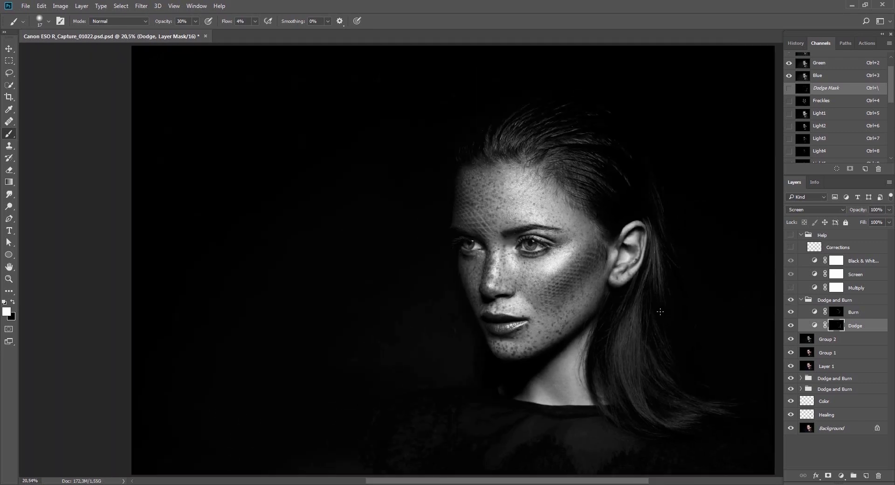
Step: Collapse the top Dodge and Burn group and merge it with the Group 2 layer
key(v)
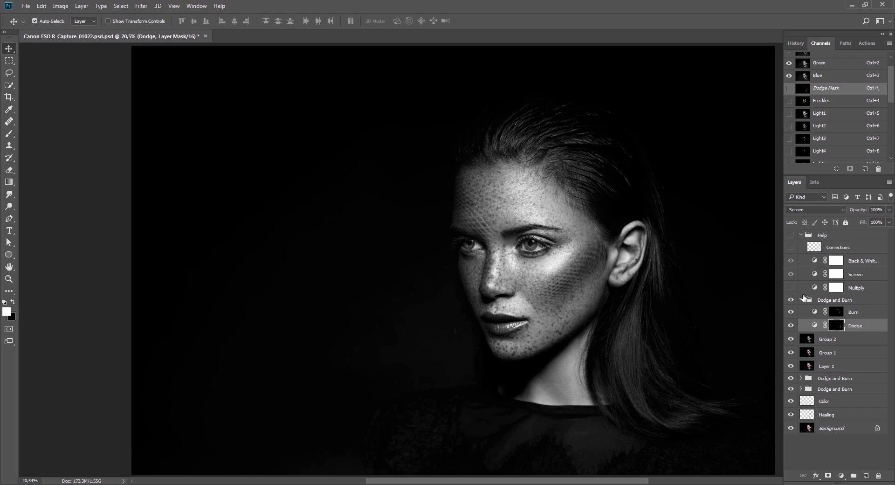
click(801, 300)
click(791, 300)
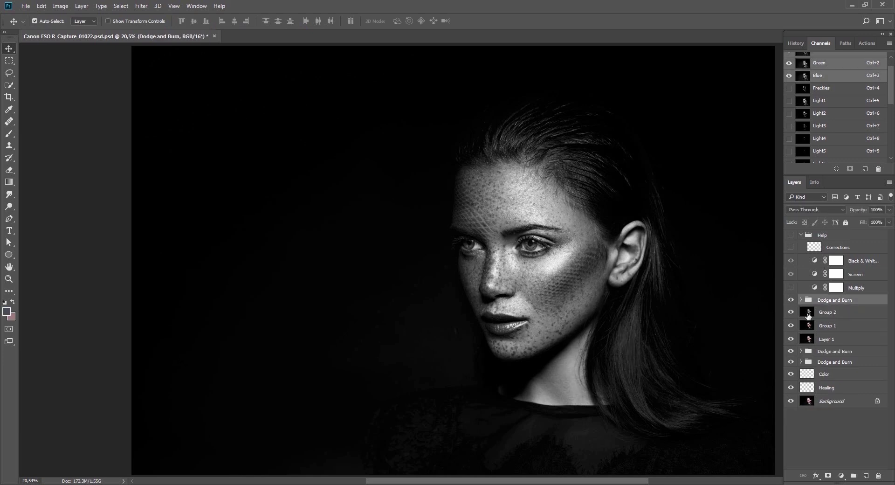
shift+click(809, 314)
key(ctrl+e)
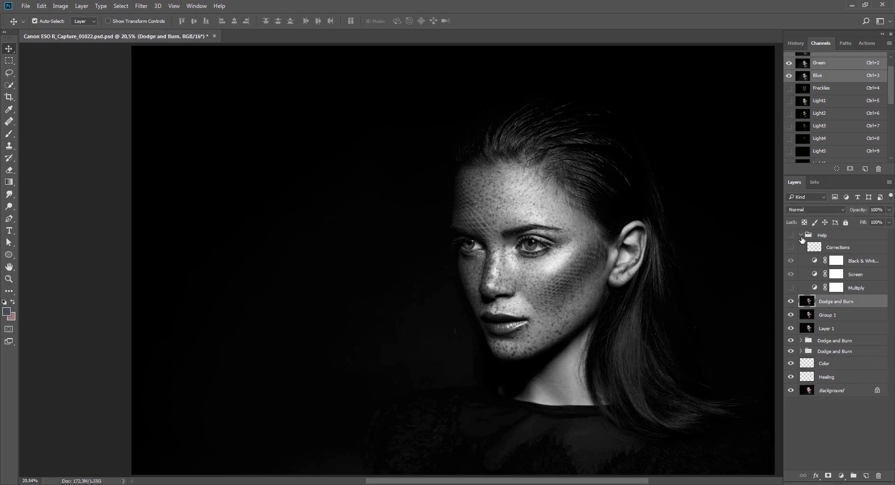
Step: Hide the merged Dodge and Burn layer and run the Solar Curve adjustment layer action above it
click(801, 235)
click(792, 248)
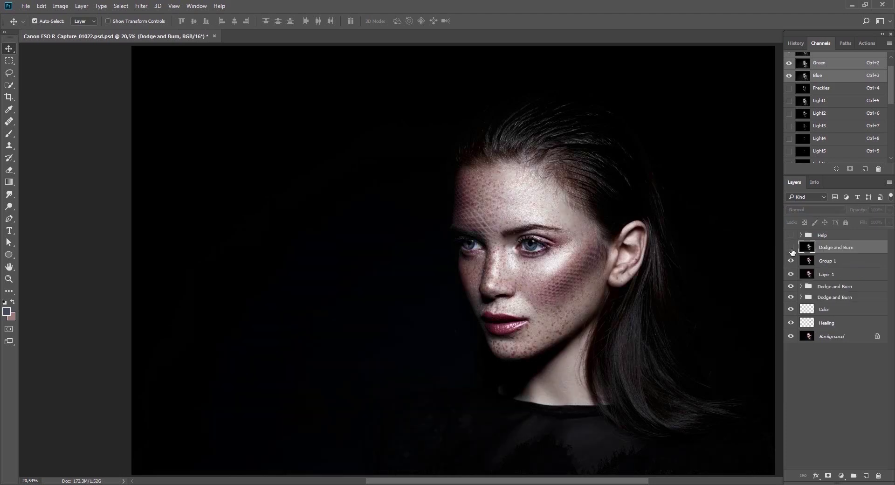
click(864, 43)
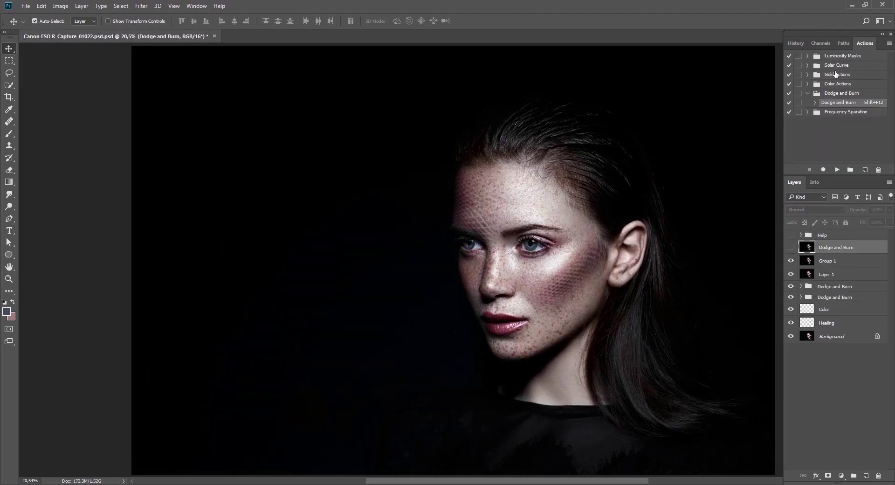
click(808, 66)
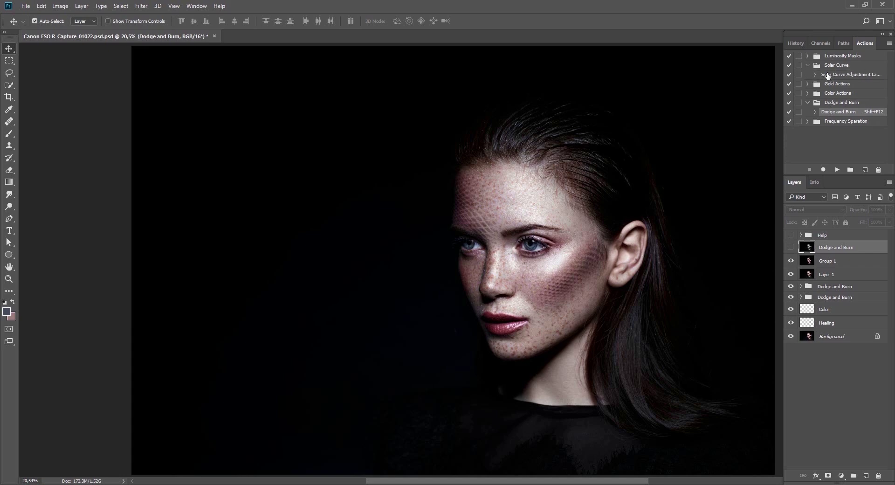
click(828, 75)
click(834, 171)
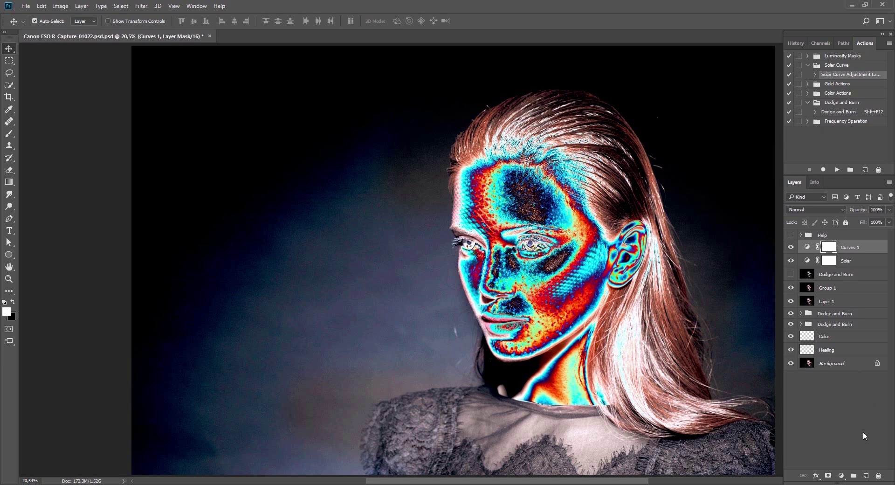
Step: Create a new layer above Group 1 and heal the background beside the nose with the Healing Brush
click(839, 288)
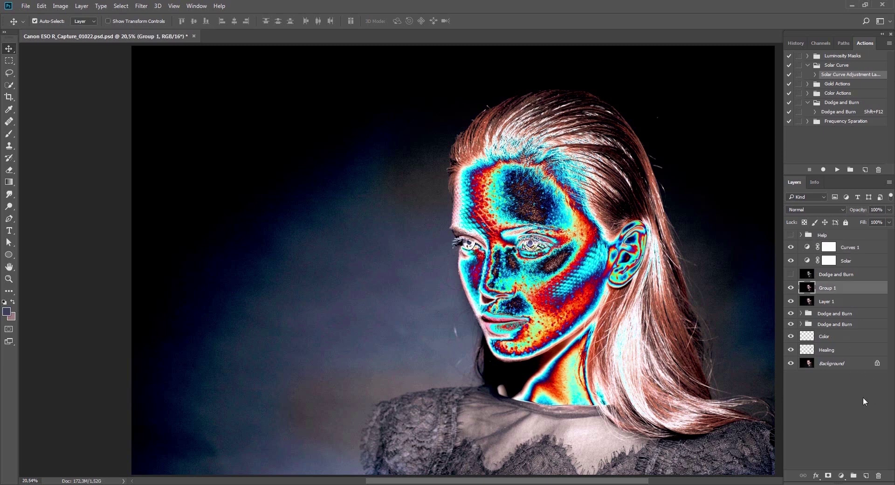
click(866, 475)
key(z)
drag(467, 340, 477, 368)
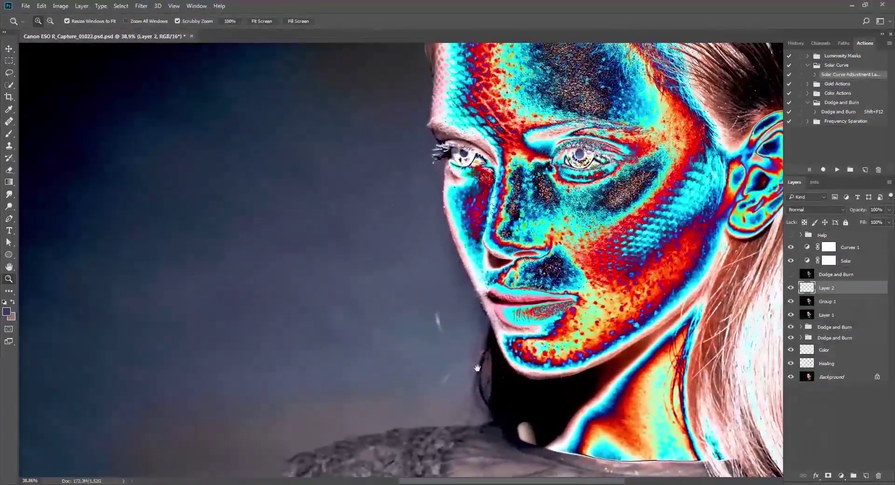
key(j)
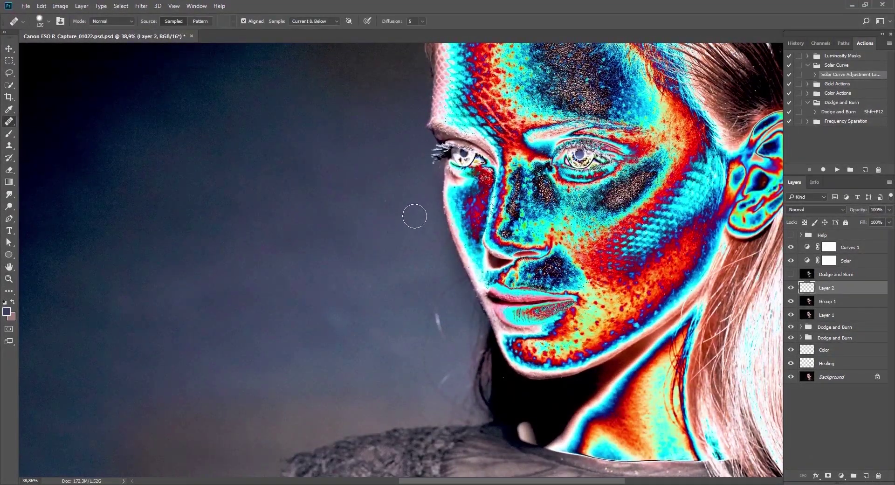
click(428, 182)
click(459, 198)
alt+click(362, 231)
mouse_move(420, 206)
mouse_down()
mouse_move(430, 236)
mouse_move(424, 220)
mouse_up()
Step: Heal the remaining uneven background patches beside the face using fresh samples and a smaller brush
key(bracketleft)
alt+click(383, 238)
click(389, 206)
click(395, 236)
alt+click(393, 273)
drag(437, 272, 433, 260)
click(425, 348)
Step: Show the Help group and heal the bright streaks in the background beside the mouth and chin
click(791, 235)
key(bracketleft)
key(bracketleft)
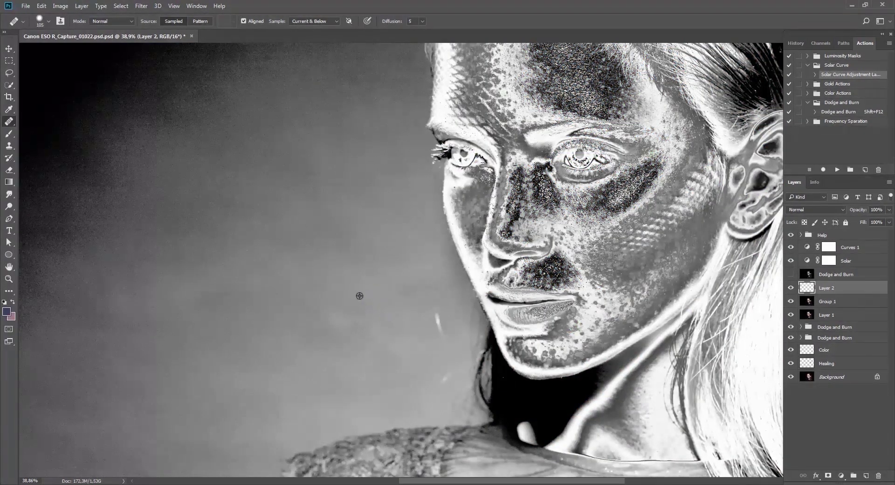
alt+click(360, 296)
mouse_move(417, 301)
mouse_down()
mouse_move(461, 285)
mouse_move(446, 301)
mouse_move(449, 342)
mouse_move(434, 298)
mouse_move(446, 377)
mouse_up()
scroll(404, 313, up, 3)
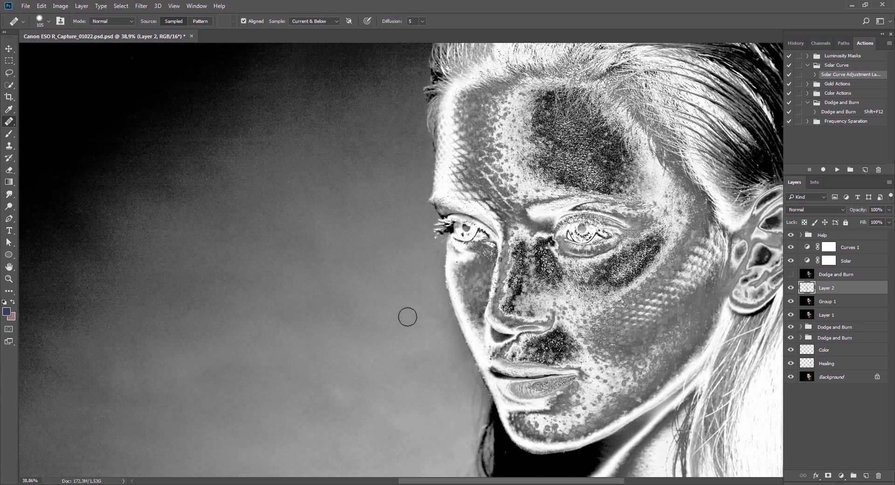
Step: Clone clean background beside the nose with the Clone Stamp and fade the stroke to 20%
key(s)
alt+right_click(408, 313)
alt+click(413, 333)
mouse_move(436, 303)
mouse_down()
mouse_move(440, 336)
mouse_move(443, 322)
mouse_up()
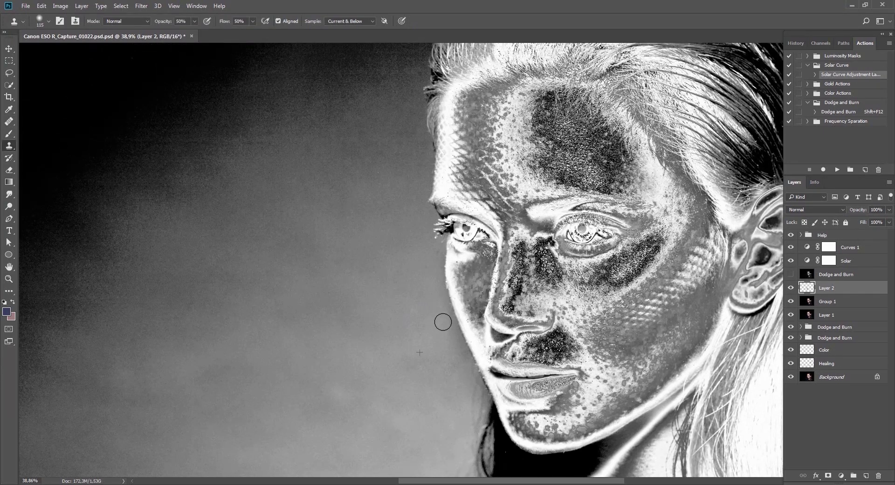
key(ctrl+shift+f)
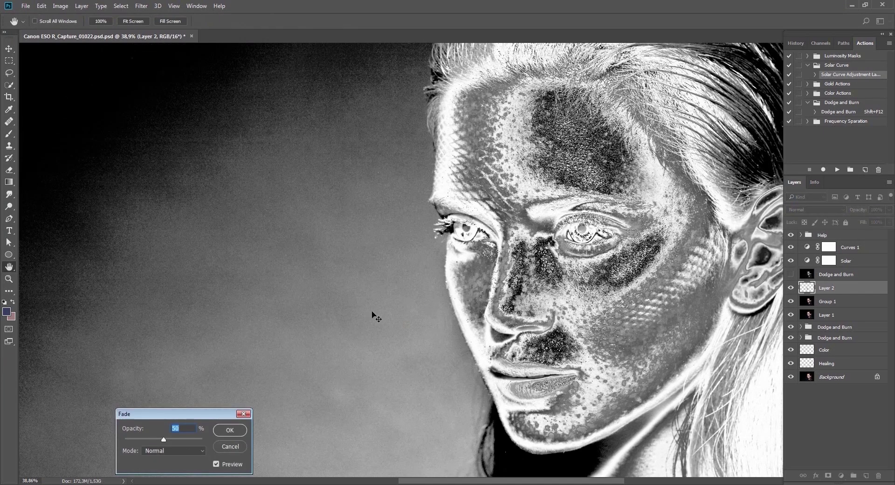
text(20)
key(Return)
drag(479, 218, 233, 123)
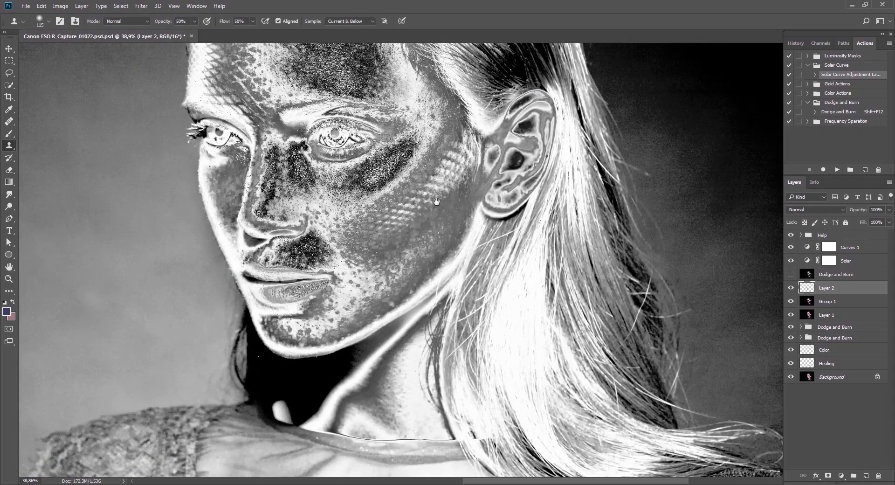
Step: Heal the bright specks in the dark background behind the head with the Healing Brush, sampling clean areas nearby
drag(436, 202, 363, 360)
drag(386, 275, 406, 400)
key(j)
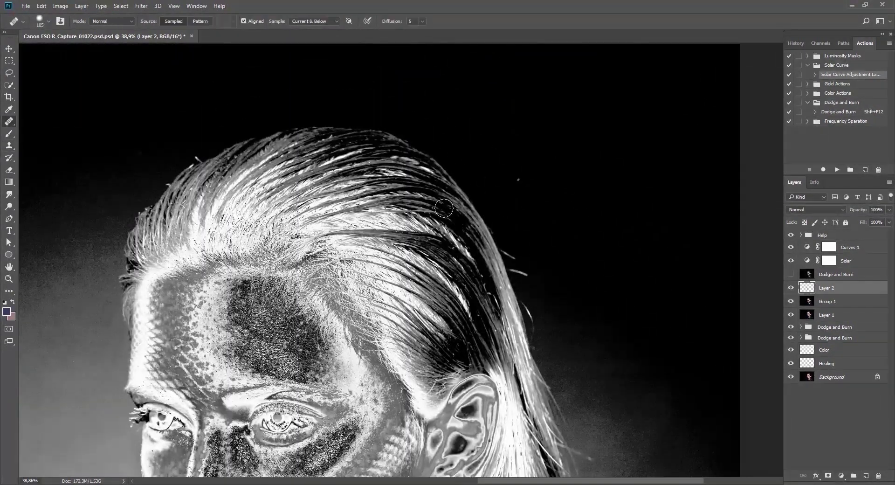
alt+right_click(442, 164)
alt+click(550, 168)
click(519, 183)
mouse_move(535, 253)
mouse_down()
mouse_move(483, 140)
mouse_move(538, 272)
mouse_up()
alt+click(569, 206)
click(547, 254)
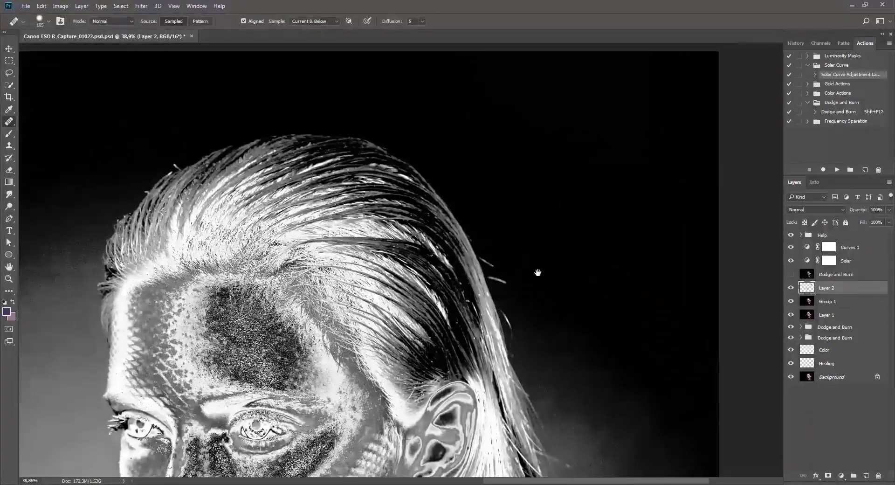
Step: Hide the Help group and heal the stray hairs sticking out from the back of the head
click(790, 236)
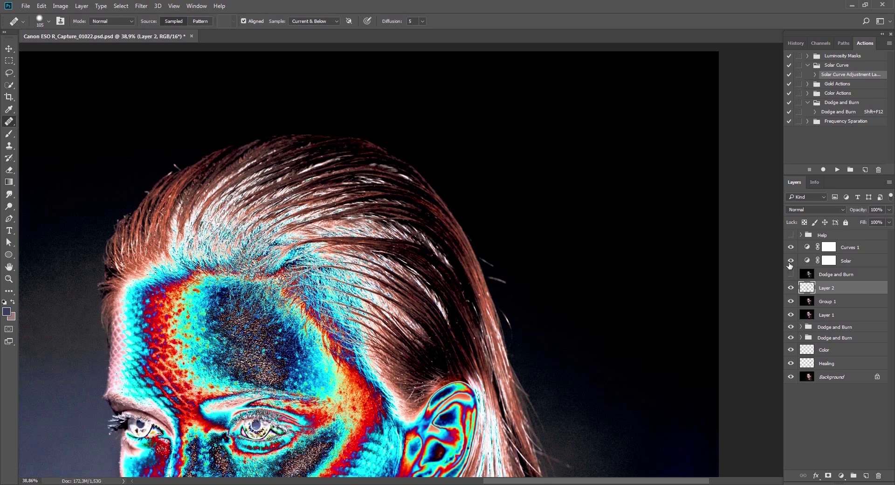
click(790, 261)
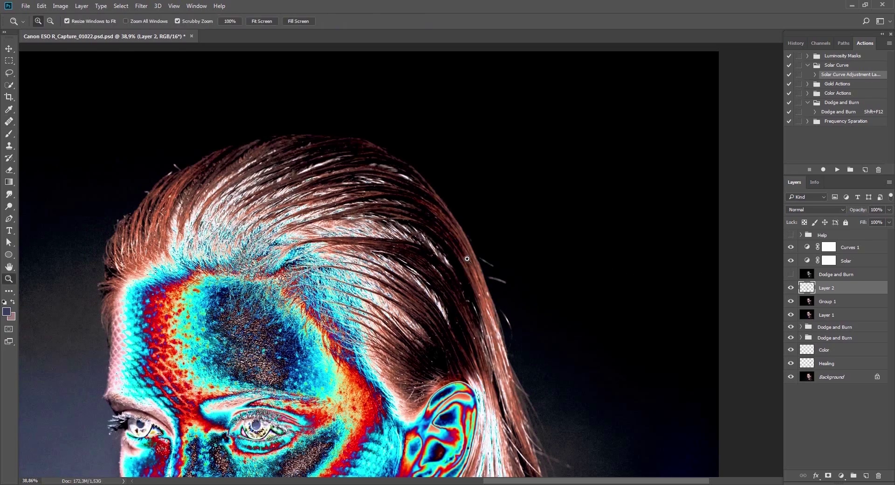
drag(471, 257, 521, 294)
drag(542, 250, 532, 250)
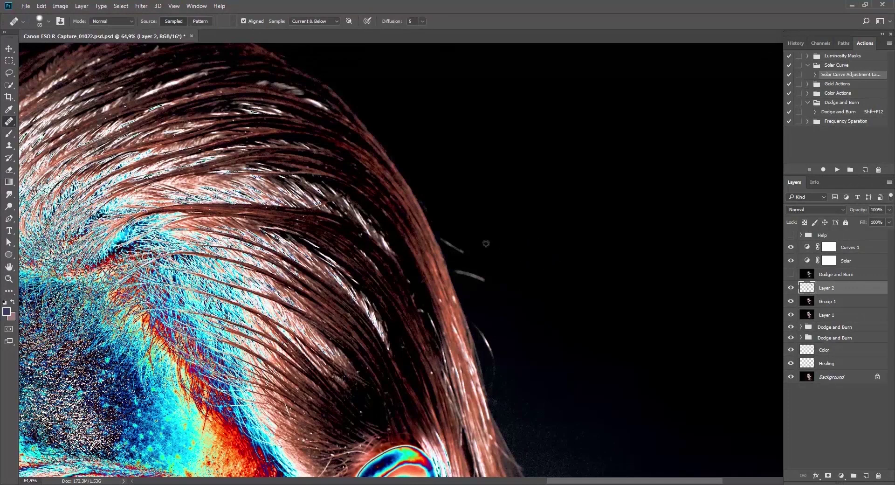
alt+click(429, 220)
mouse_move(442, 243)
mouse_down()
mouse_move(457, 248)
mouse_move(450, 238)
mouse_up()
alt+click(444, 251)
drag(455, 271, 487, 281)
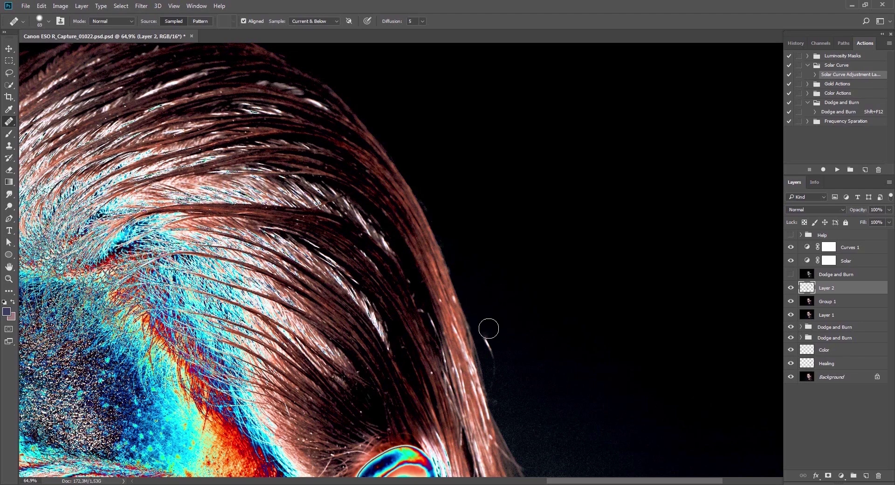
drag(489, 327, 495, 371)
drag(507, 313, 497, 180)
Step: Remove the flyaway hairs behind the ear with the Healing Brush and Clone Stamp, using the adjacent background
key(z)
alt+click(546, 210)
alt+click(545, 210)
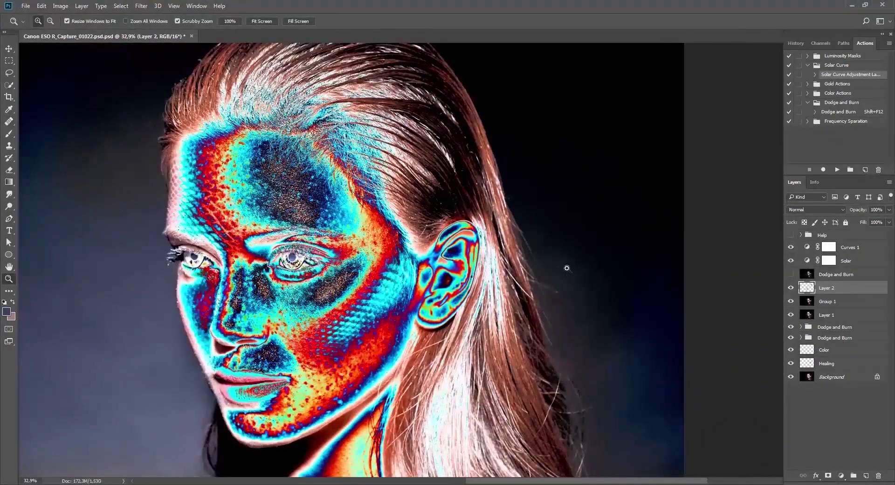
drag(568, 269, 596, 273)
key(j)
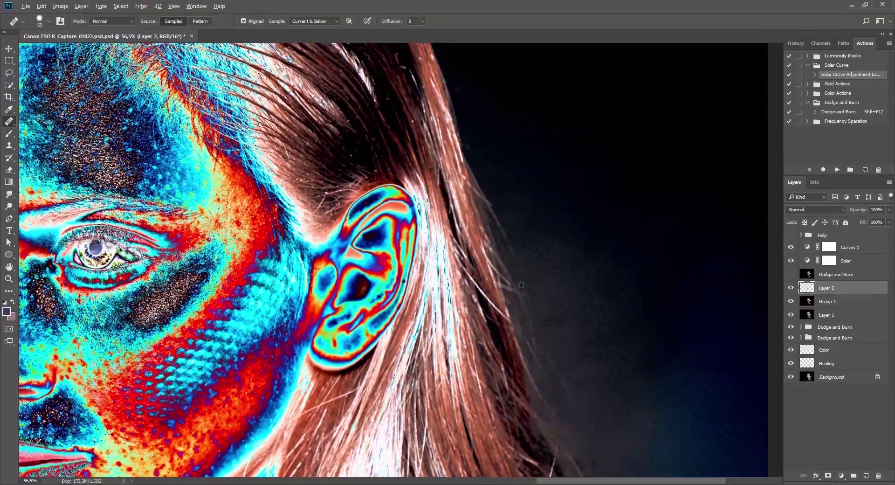
alt+click(549, 279)
mouse_move(522, 267)
mouse_down()
mouse_move(498, 210)
mouse_move(508, 225)
mouse_up()
key(s)
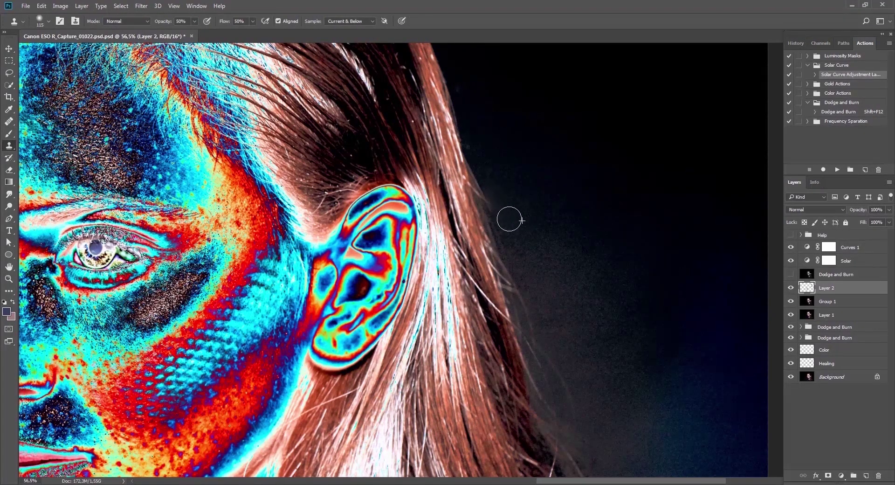
drag(523, 273, 485, 179)
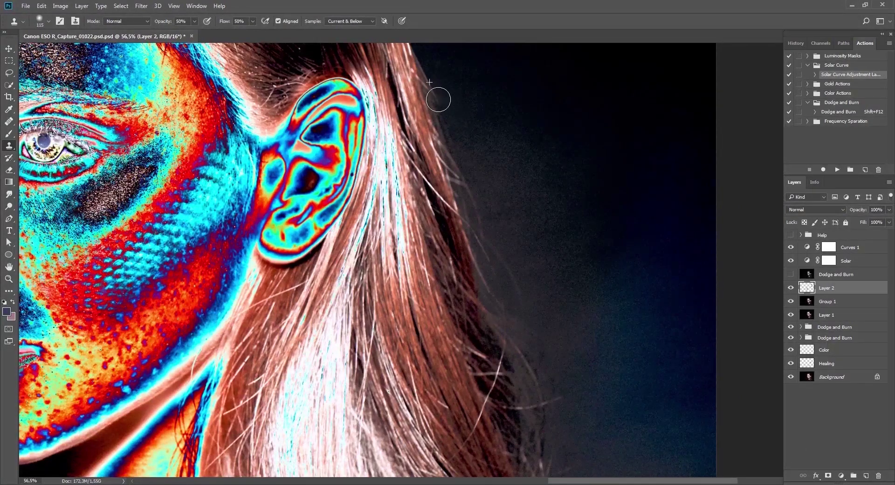
Step: Remove the loose strands along the outer edge of the lower hair with the Spot Healing Brush
drag(559, 254, 476, 130)
key(j)
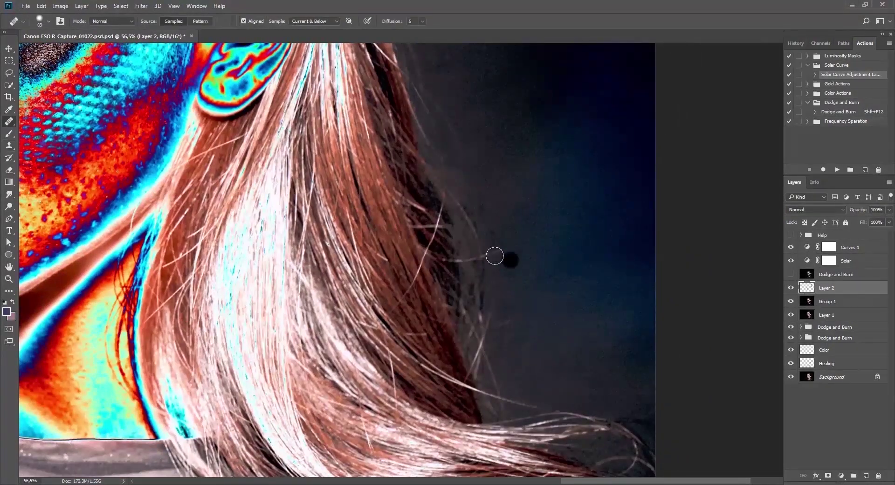
right_click(8, 121)
click(33, 122)
drag(484, 261, 563, 232)
drag(438, 314, 509, 386)
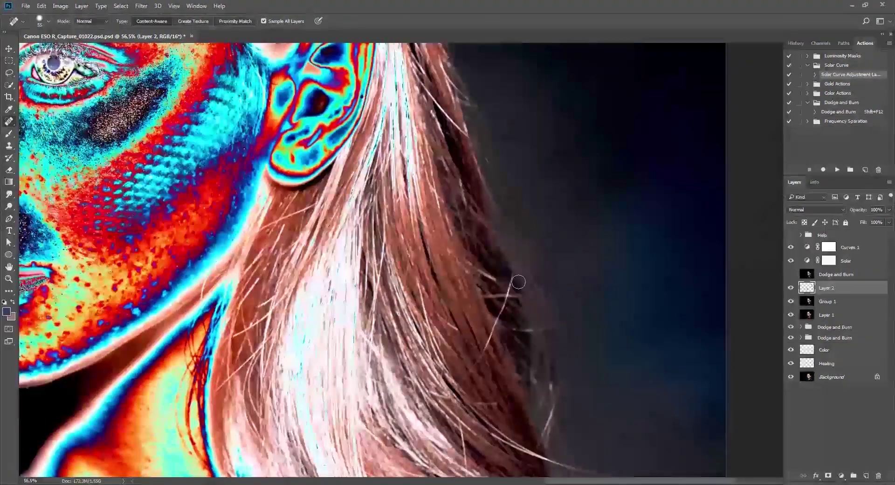
scroll(503, 270, down, 1)
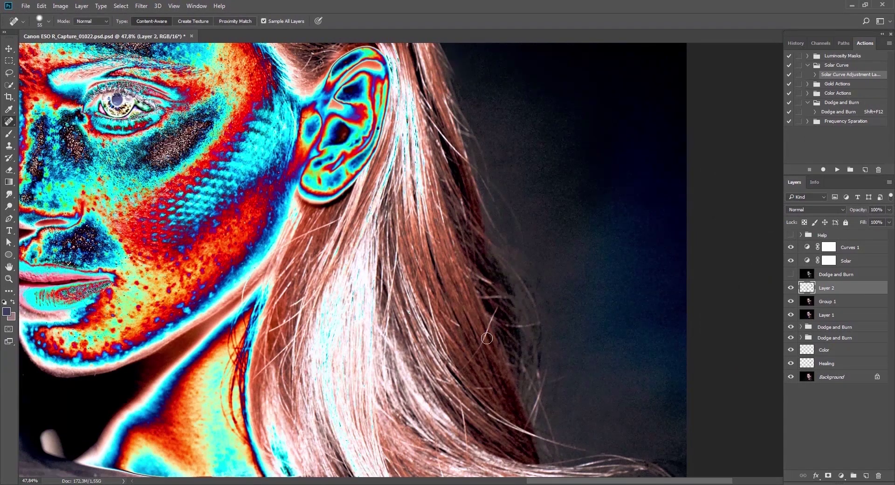
drag(492, 318, 461, 370)
Step: Clone dark background over the stray hairs along the front outline of the head above the forehead
space+drag(457, 402, 585, 251)
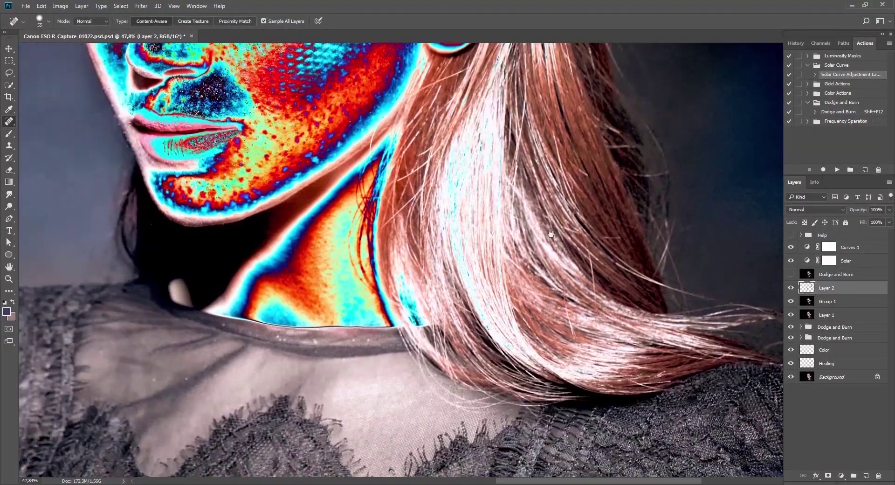
key(z)
drag(516, 269, 462, 269)
drag(453, 209, 483, 318)
click(384, 85)
key(s)
alt+click(444, 149)
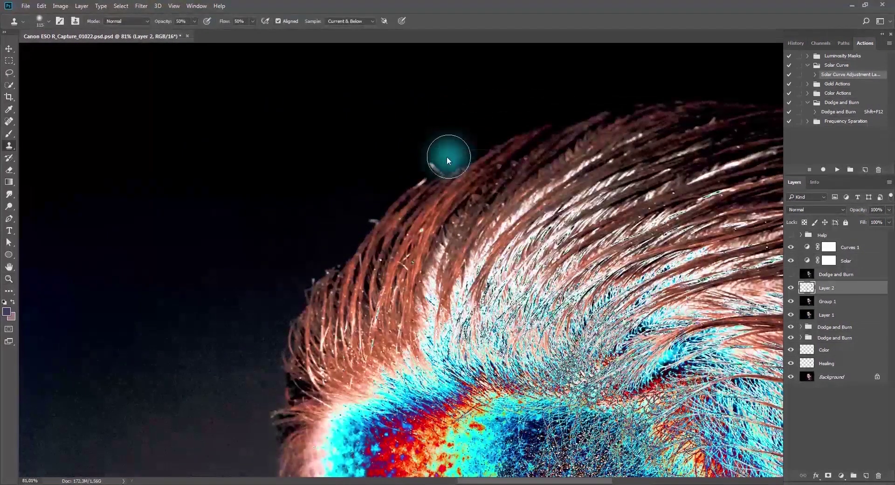
mouse_move(428, 164)
mouse_down()
mouse_move(442, 159)
mouse_move(438, 166)
mouse_move(434, 159)
mouse_up()
alt+click(370, 192)
mouse_move(370, 210)
mouse_down()
mouse_move(360, 222)
mouse_move(411, 178)
mouse_move(380, 202)
mouse_move(376, 216)
mouse_up()
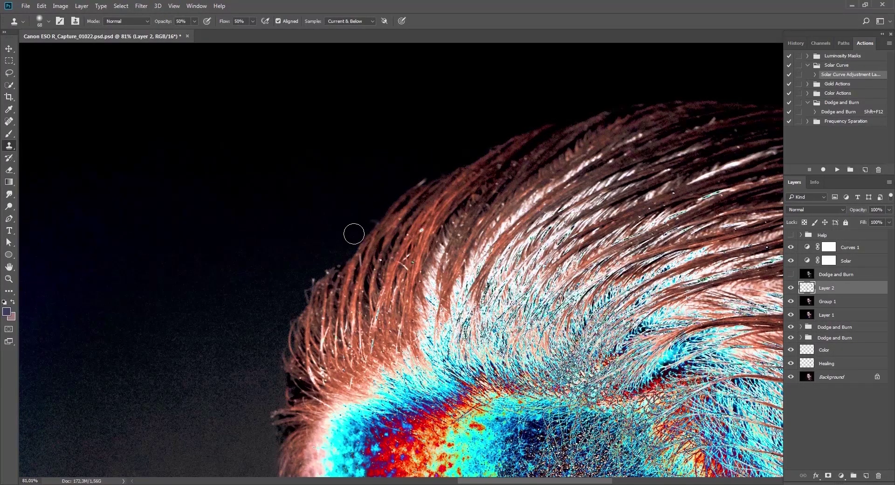
drag(315, 271, 300, 286)
alt+click(404, 168)
Step: Hide the Curves 1 and Solar adjustment layers and merge Layer 2 down into Group 1
key(ctrl+0)
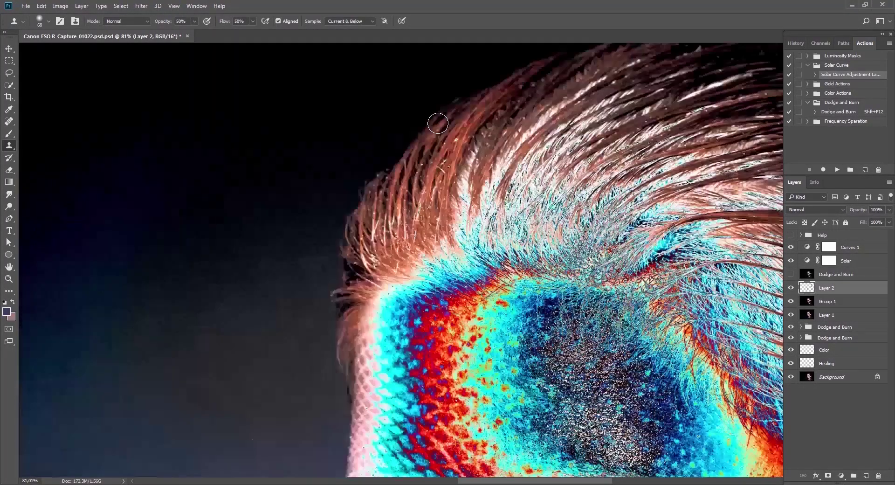
key(v)
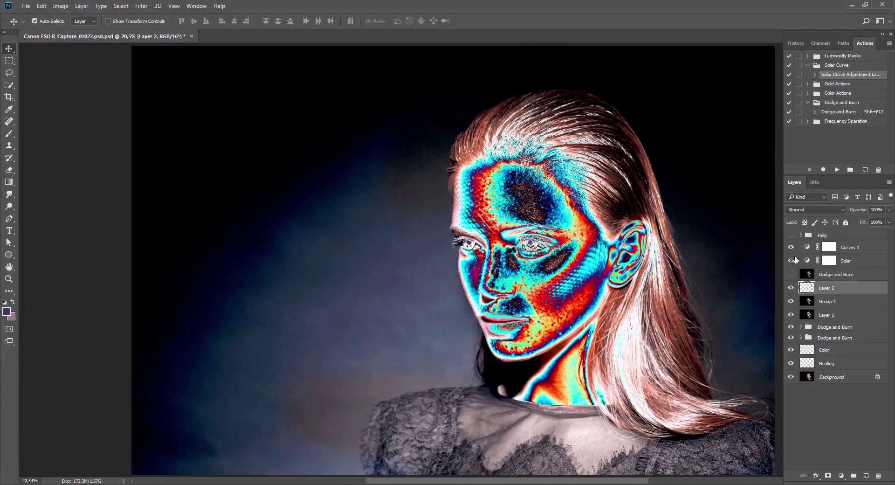
drag(791, 247, 791, 261)
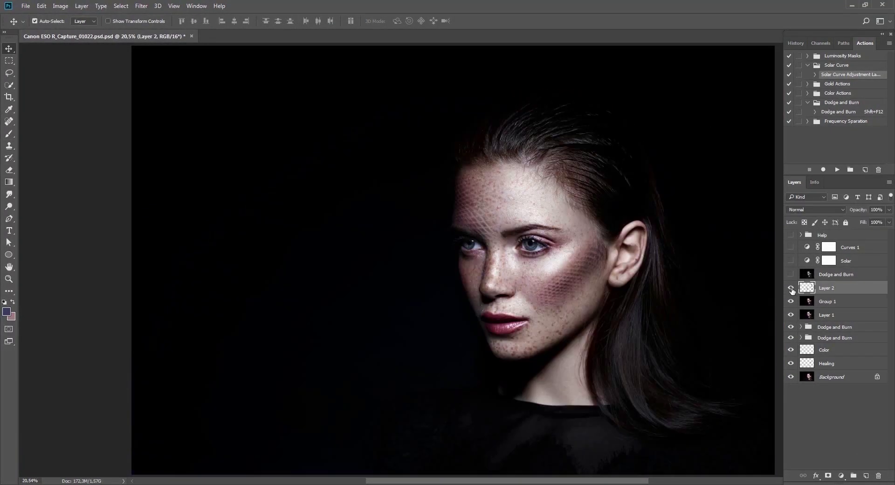
key(ctrl+e)
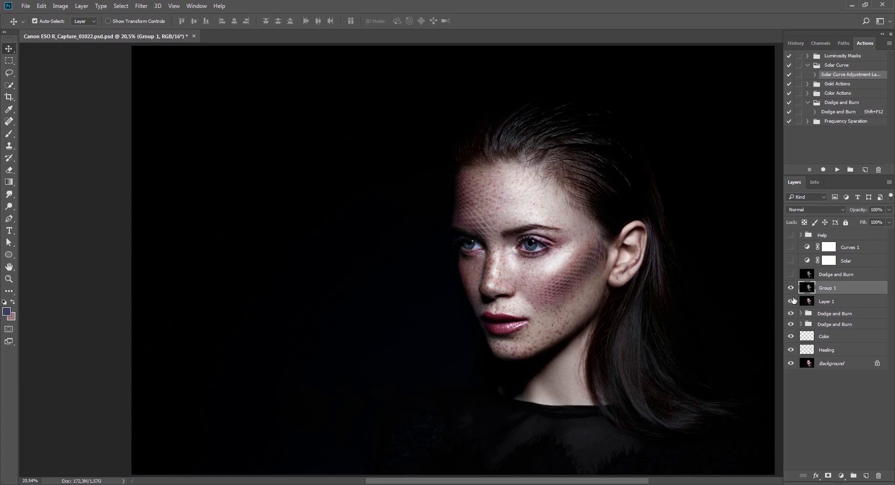
Step: Compare the portrait with Group 1 hidden and shown, and show the black-and-white Dodge and Burn layer above it
click(790, 290)
click(790, 289)
mouse_move(791, 288)
mouse_down()
mouse_move(791, 353)
mouse_move(791, 288)
mouse_up()
click(791, 350)
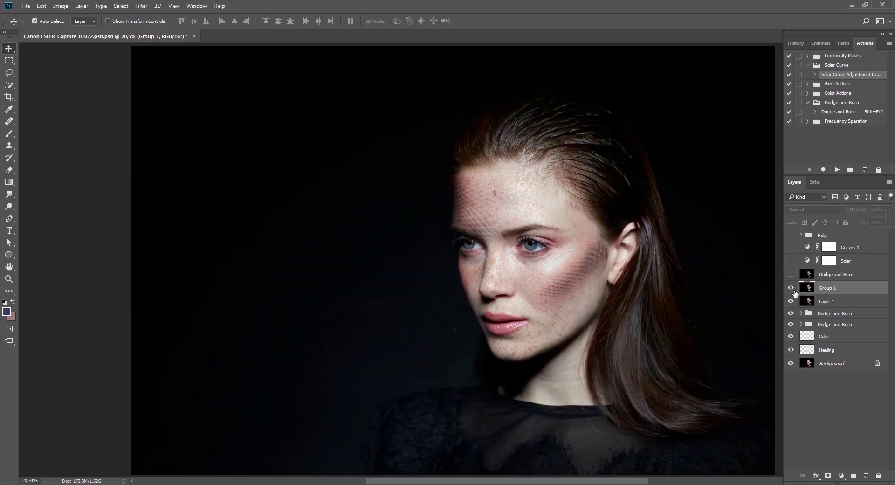
click(791, 274)
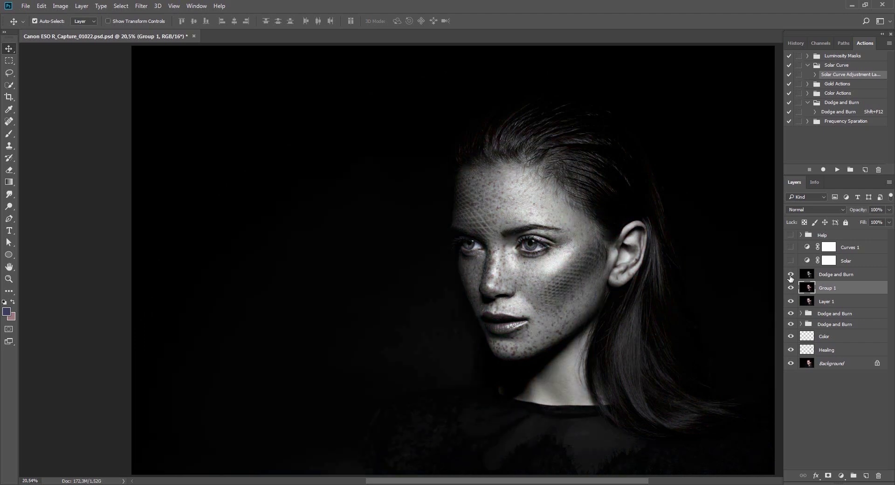